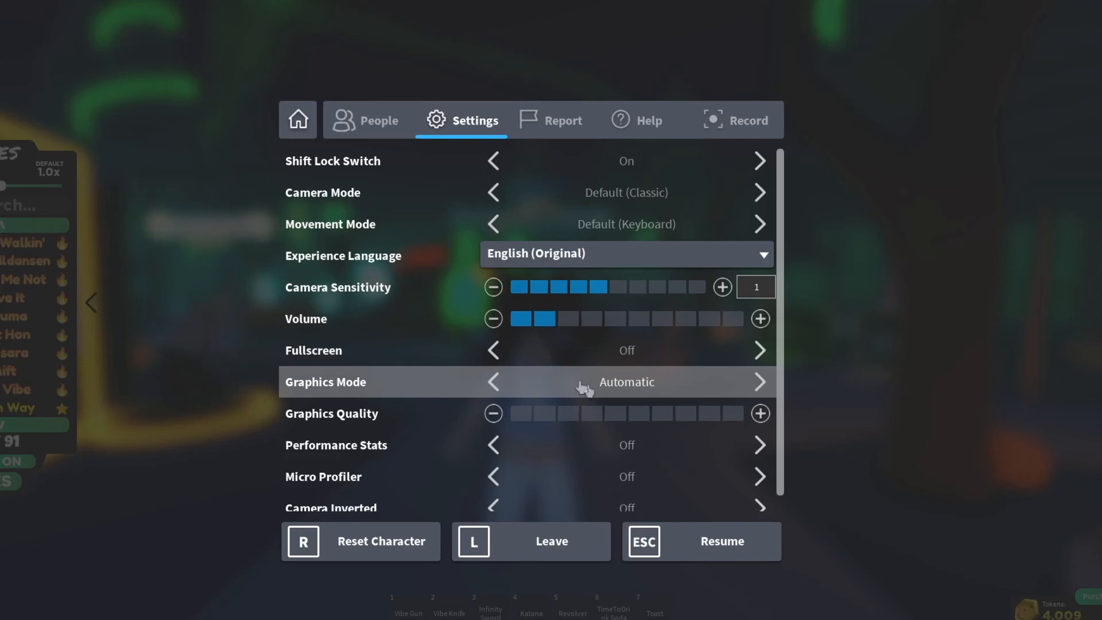
- Set Graphics Mode to Manual and Graphics Quality to its maximum of 10 bars, and resume the game
{"action": "left_click", "coordinate": [759, 381]}
{"action": "left_click", "coordinate": [737, 415]}
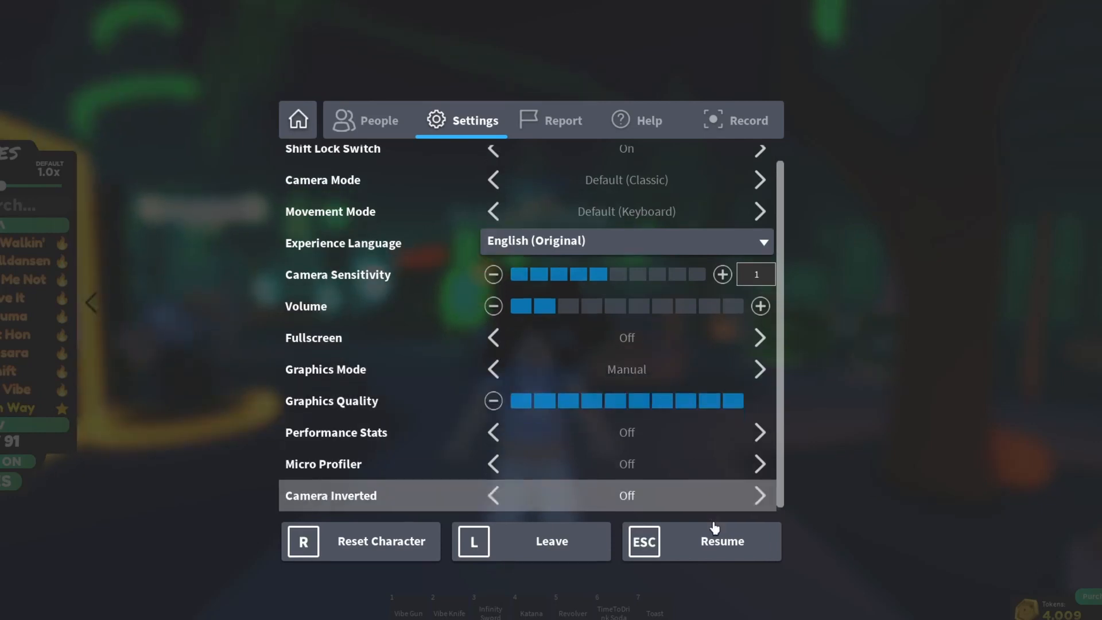
{"action": "left_click", "coordinate": [712, 525]}
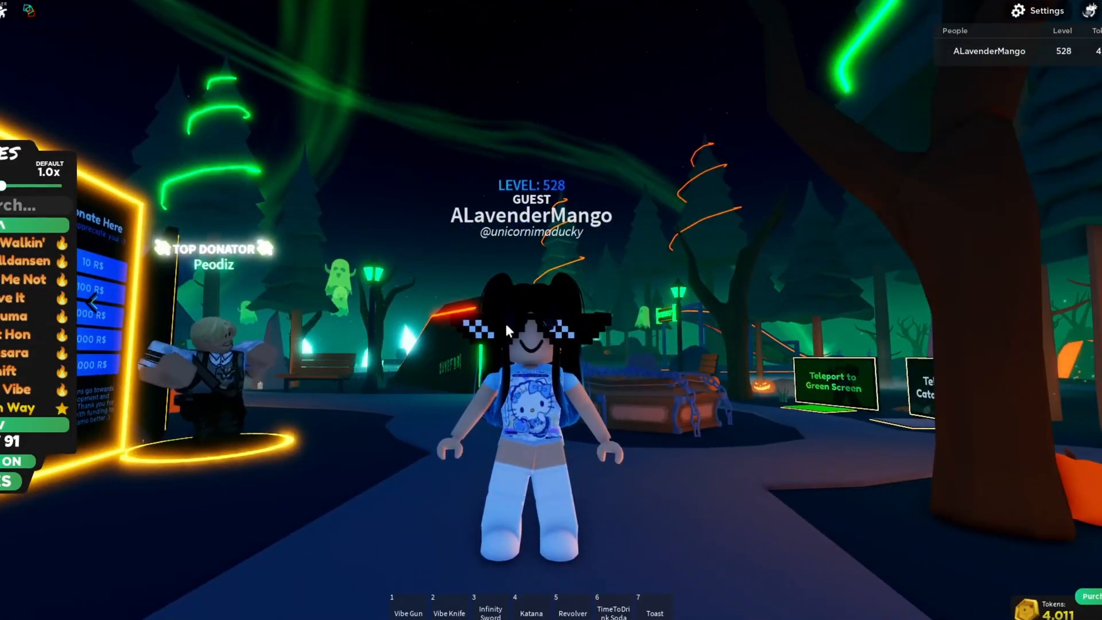
- Reopen the game's settings, set Graphics Quality to 5 of 10 bars, and return to the game
{"action": "key", "text": "Escape"}
{"action": "left_click", "coordinate": [459, 123]}
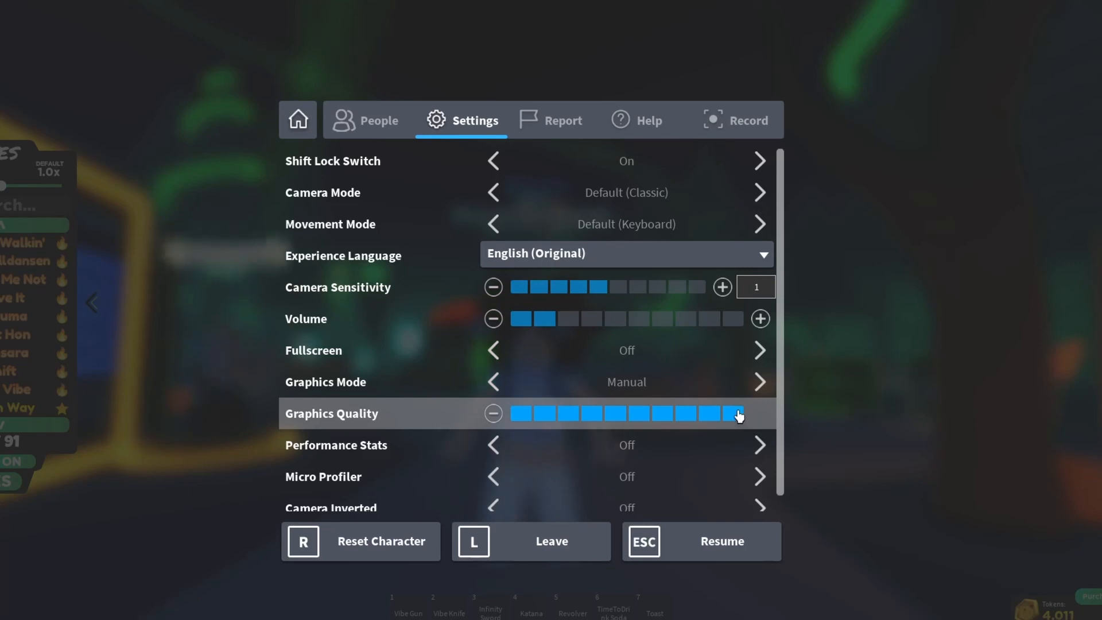
{"action": "left_click", "coordinate": [624, 414]}
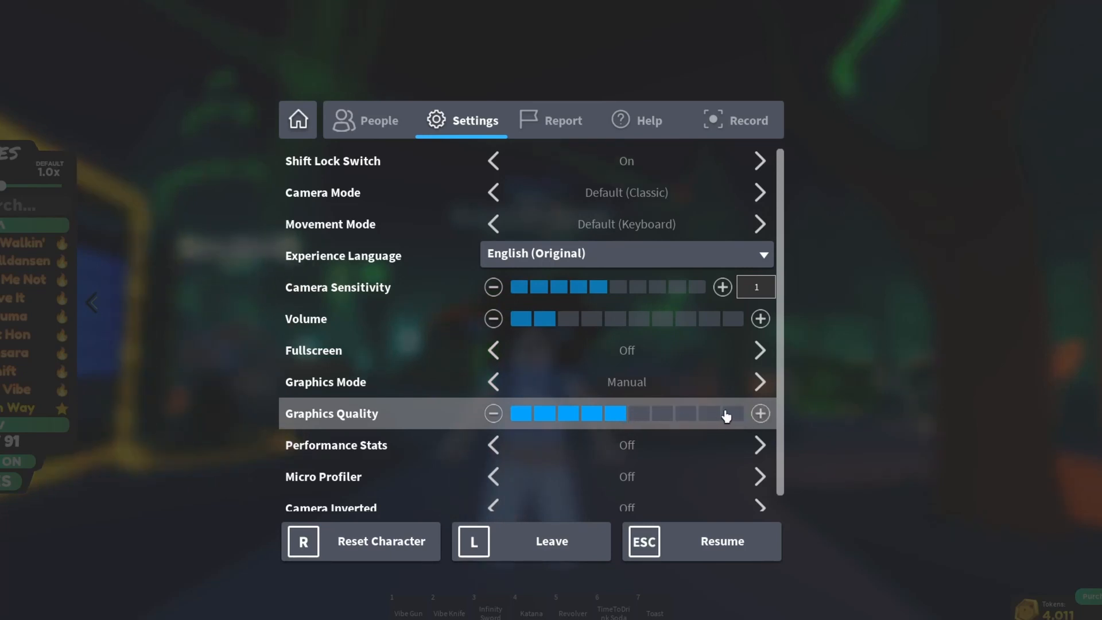
{"action": "key", "text": "Escape"}
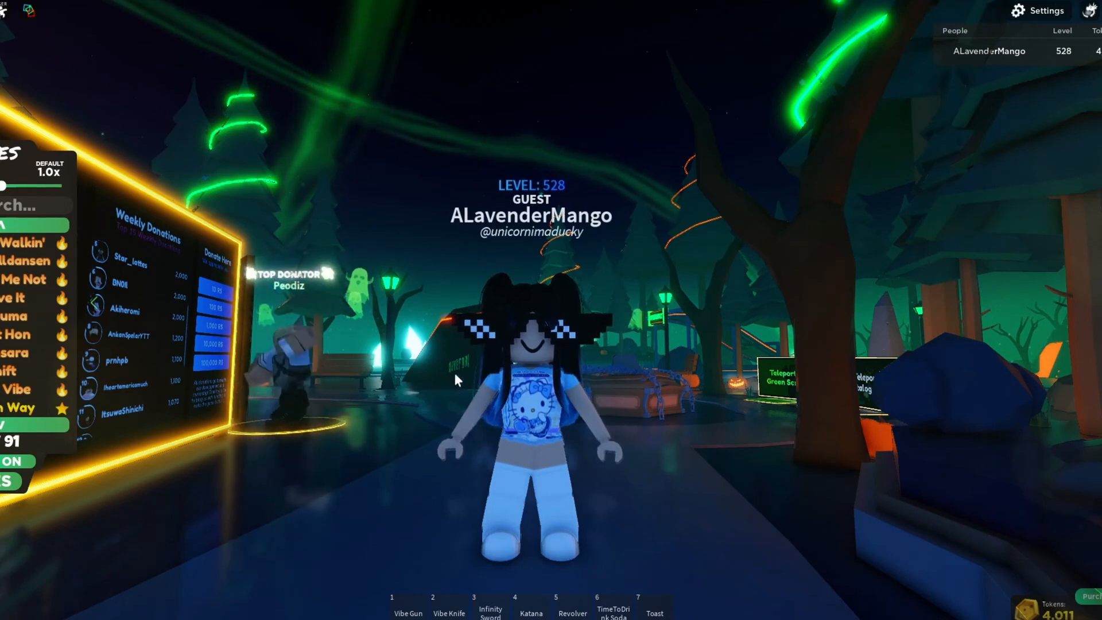
- Open the ReShade overlay and bring up the qUINT SSR shader's reflection and ray tracing parameters
{"action": "key", "text": "Home"}
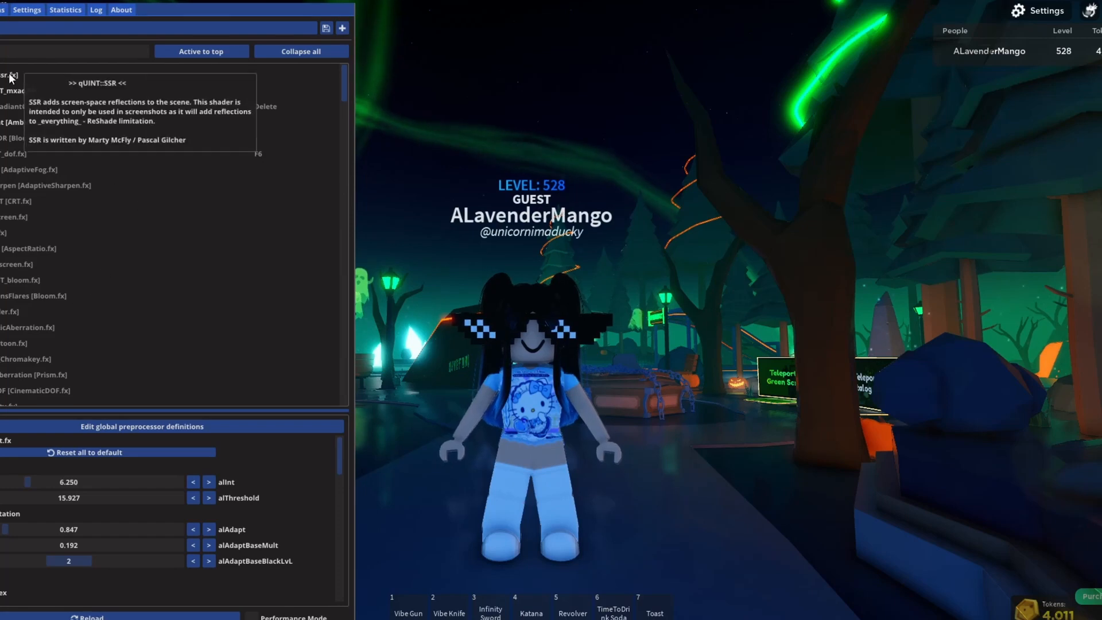
{"action": "left_click", "coordinate": [35, 74]}
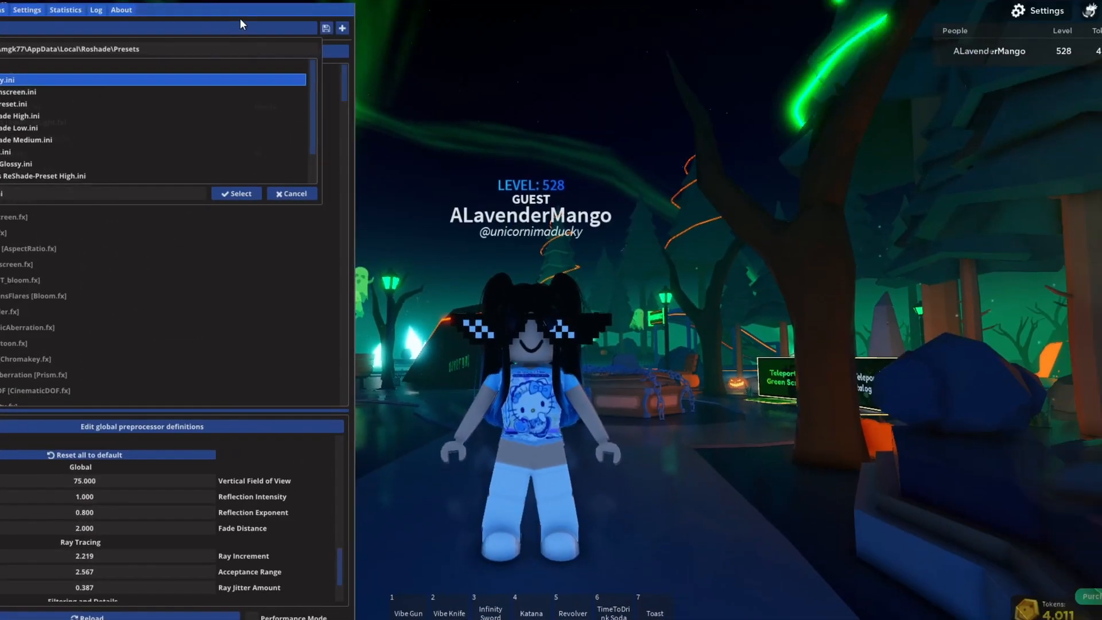
{"action": "left_click", "coordinate": [240, 20]}
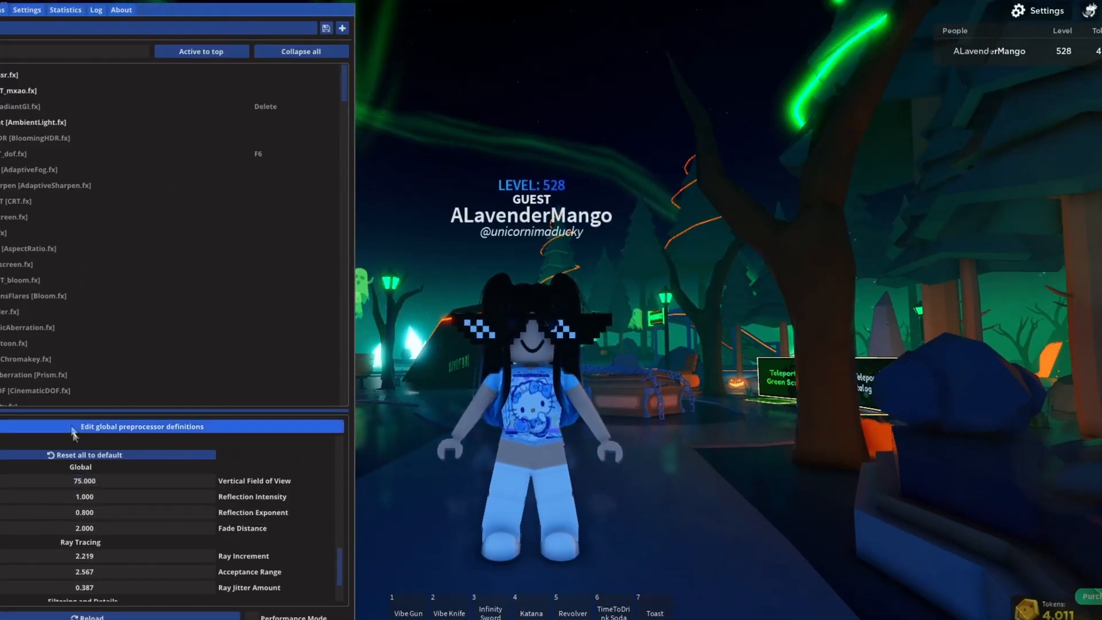
- Load the preset whose name ends in "reset.ini" from the Roshade Presets folder and close the shader overlay
{"action": "left_click", "coordinate": [36, 27]}
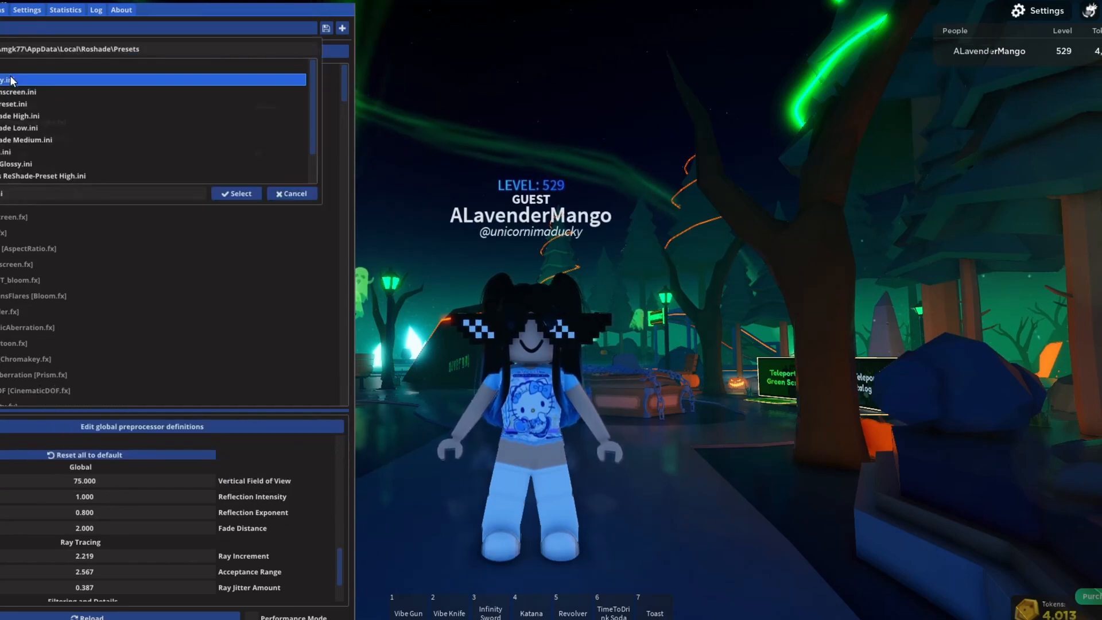
{"action": "left_click", "coordinate": [36, 98]}
{"action": "left_click", "coordinate": [252, 196]}
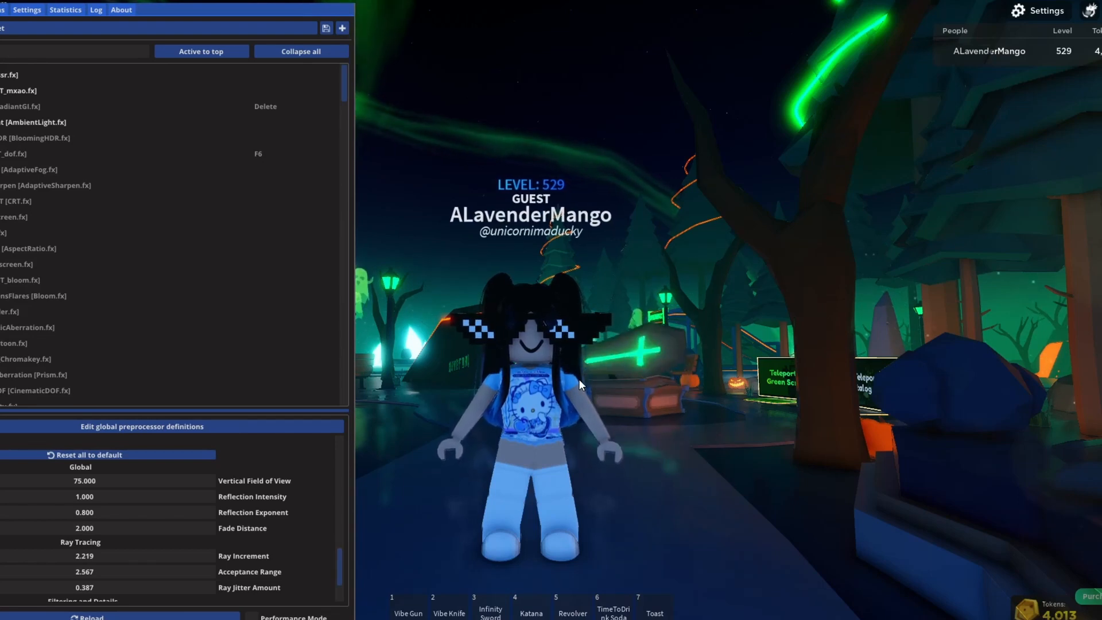
{"action": "key", "text": "Home"}
- Walk the character past the donation board and up onto the large glowing mushroom to examine the shader effects
{"action": "key", "text": "w"}
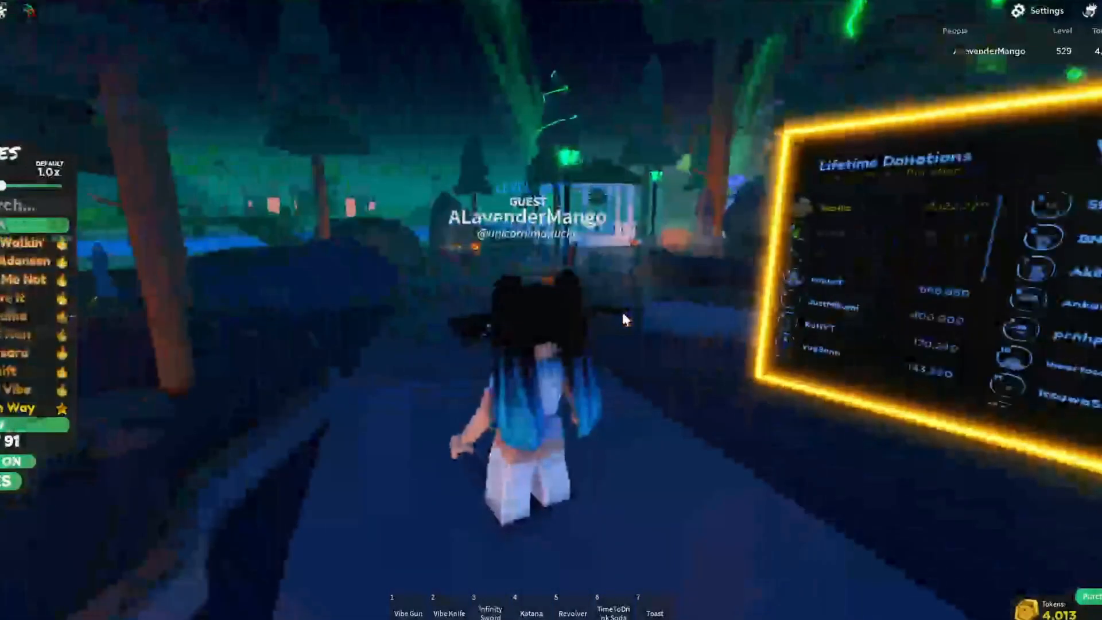
{"action": "key", "text": "s"}
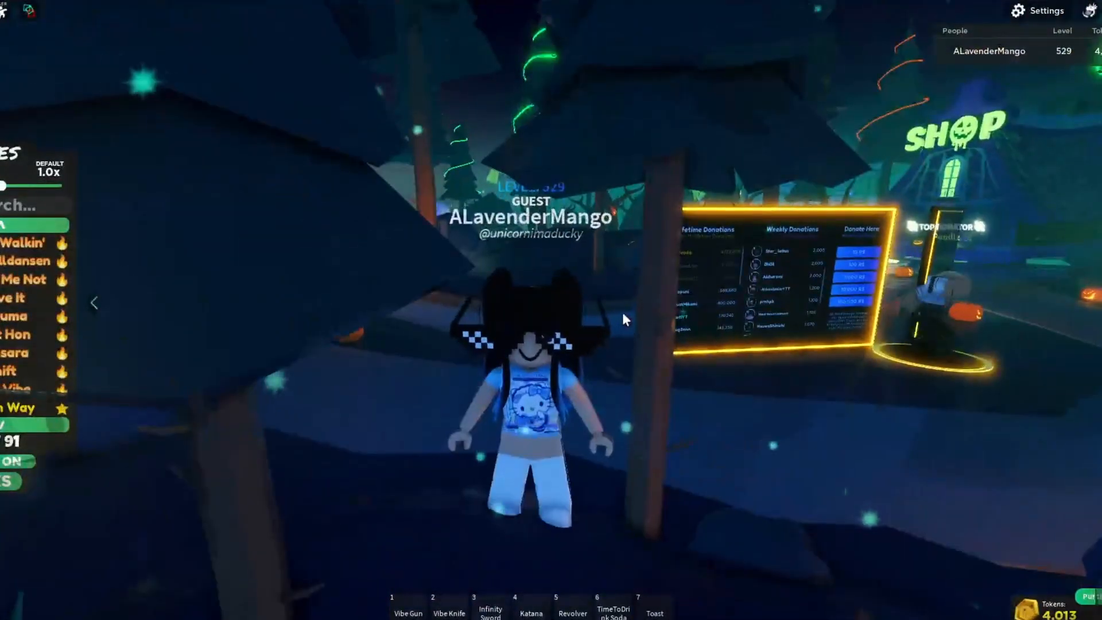
{"action": "key", "text": "w"}
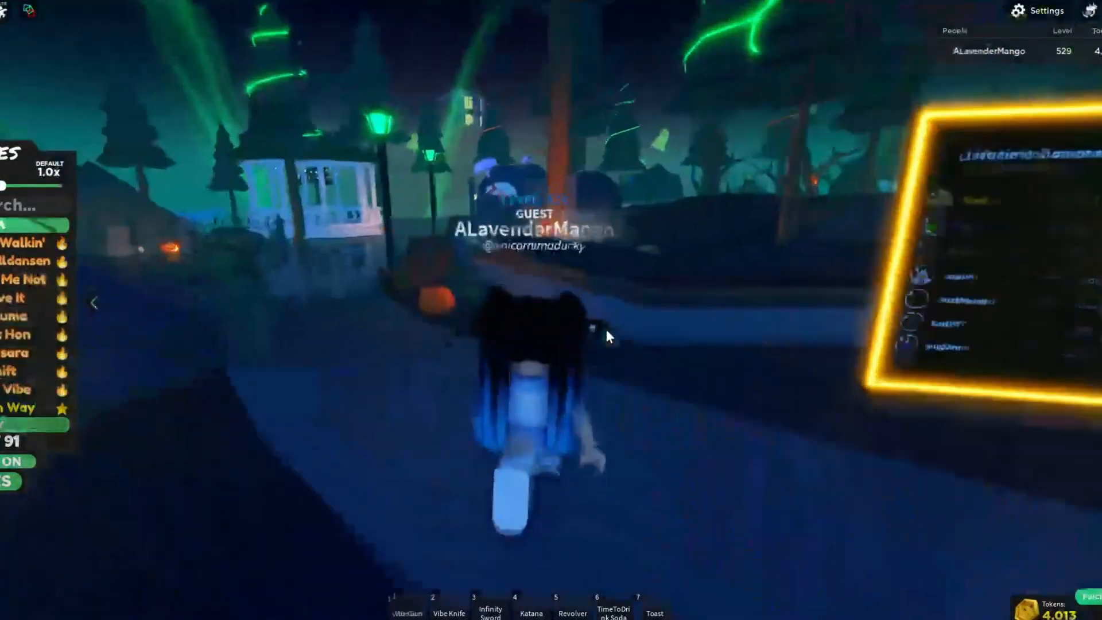
{"action": "key", "text": "w"}
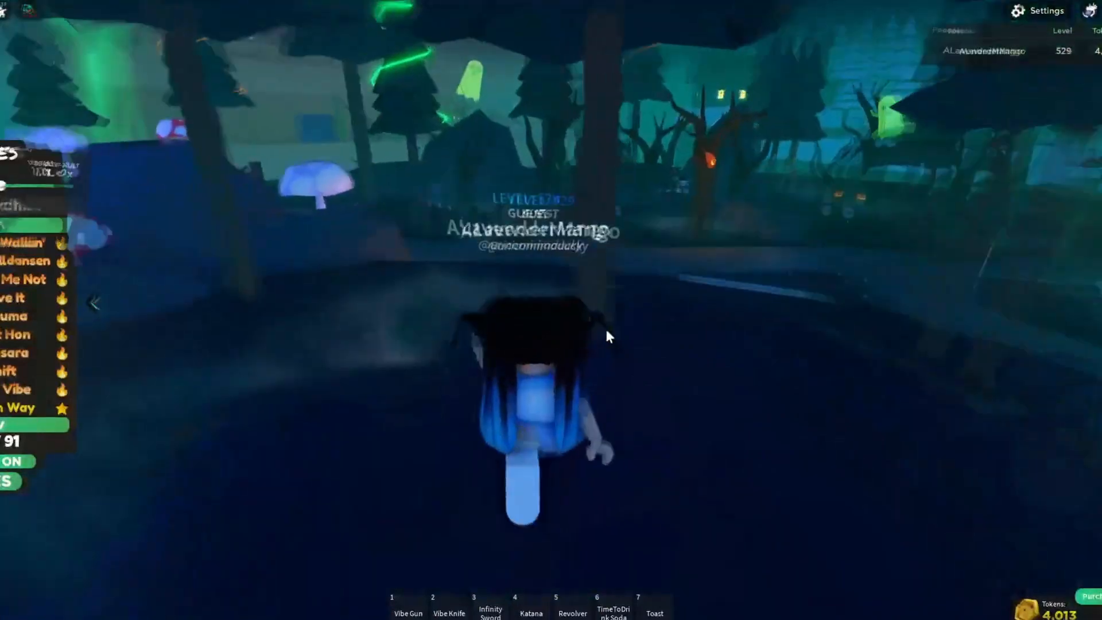
{"action": "key", "text": "w"}
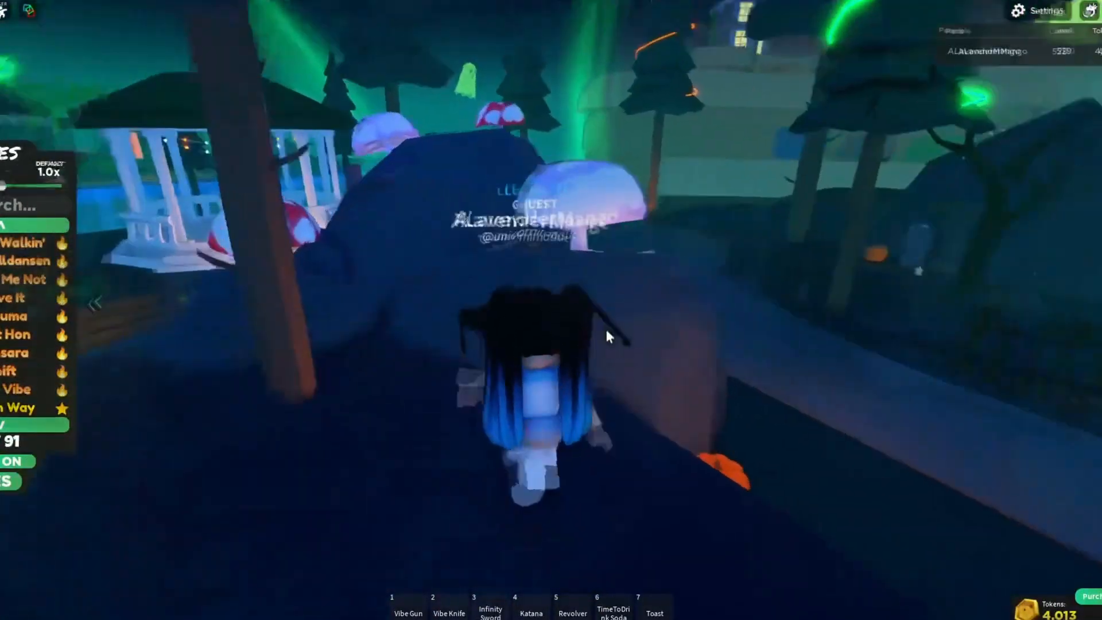
{"action": "key", "text": "w"}
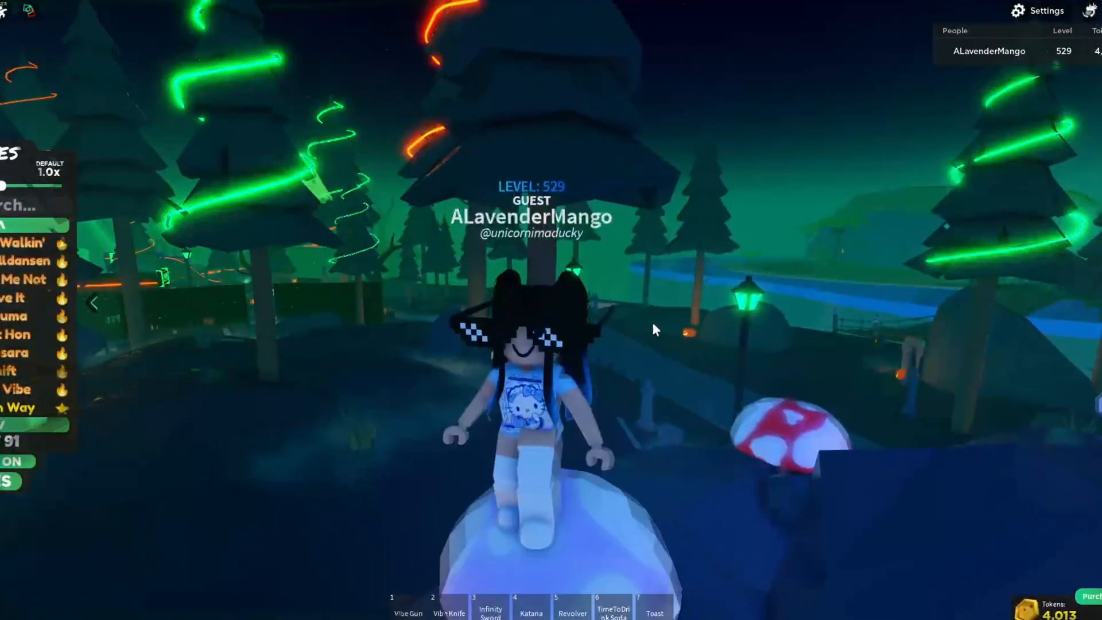
{"action": "key", "text": "Right"}
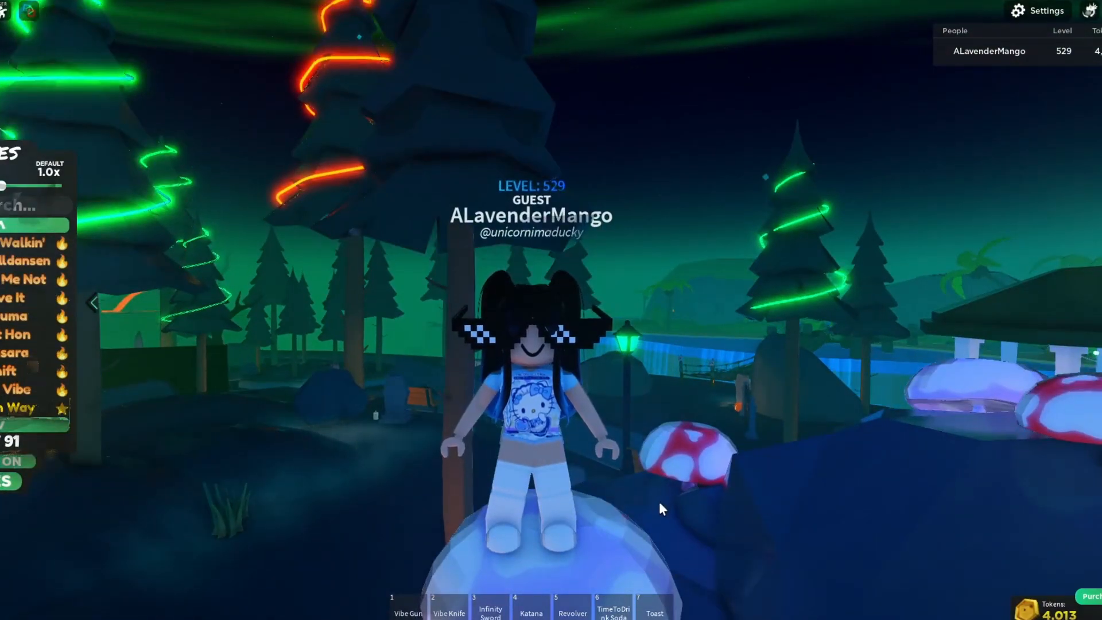
- Switch to OBS, inspect the canvas resolution, output resolution and frame rate in its Video settings, and return to Roblox
{"action": "key", "text": "alt+Tab"}
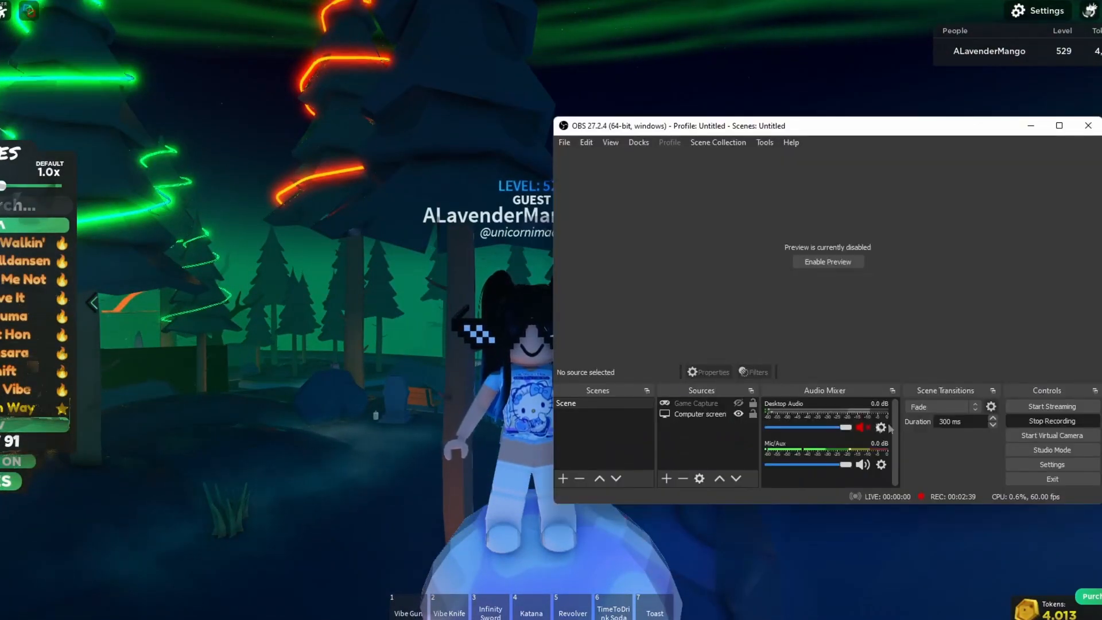
{"action": "left_click", "coordinate": [1052, 465]}
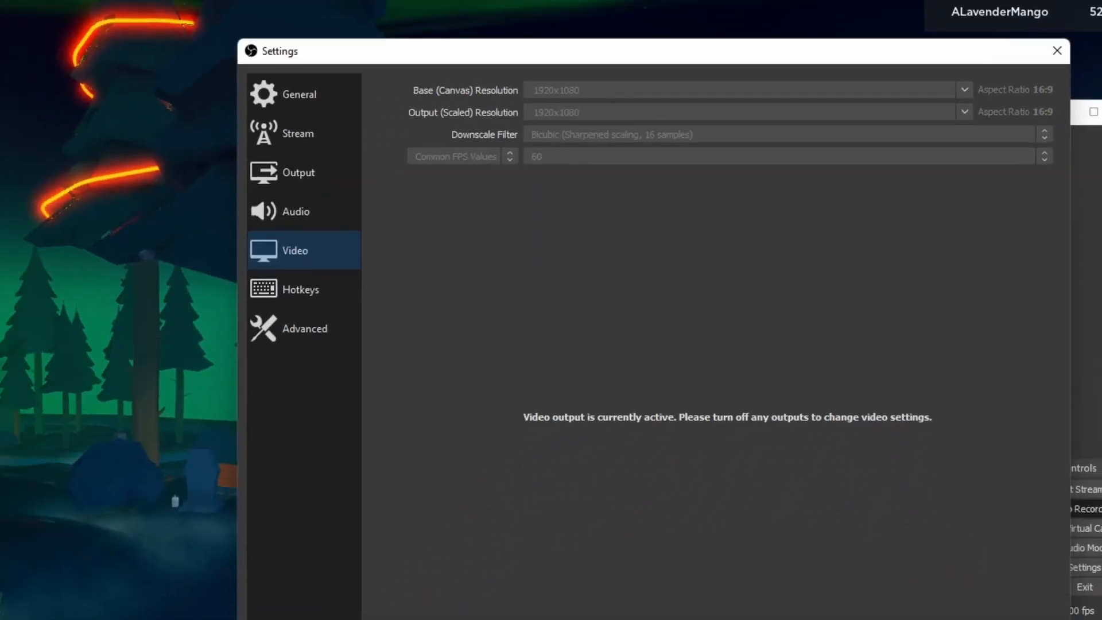
{"action": "left_click", "coordinate": [920, 534]}
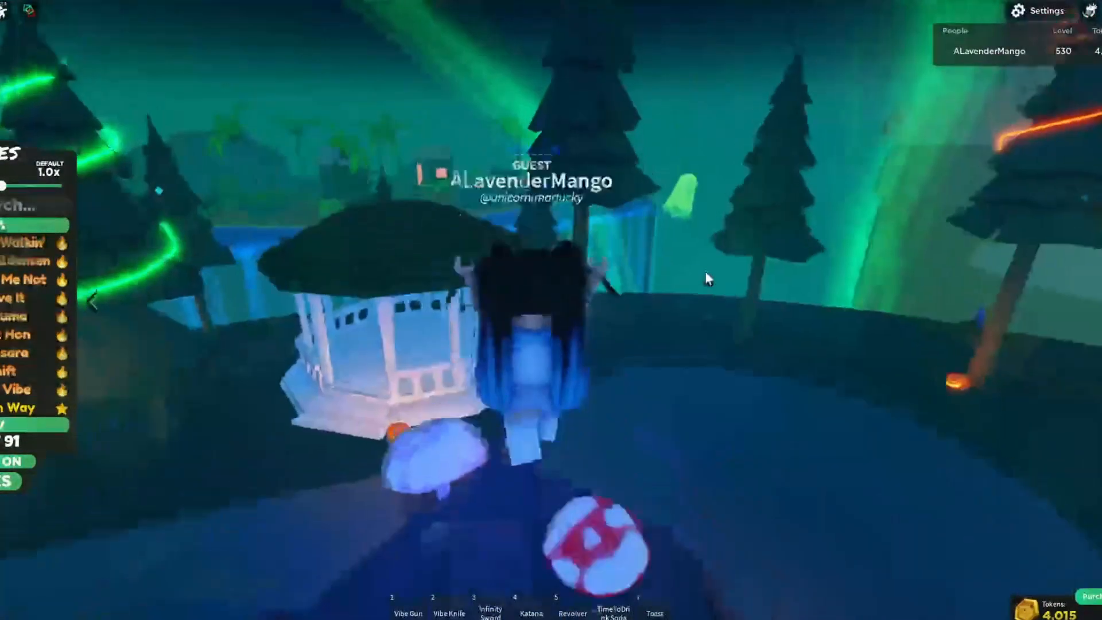
- Walk the character past the gazebo and the glowing portal to the dark ground near the mushroom rock
{"action": "key", "text": "w"}
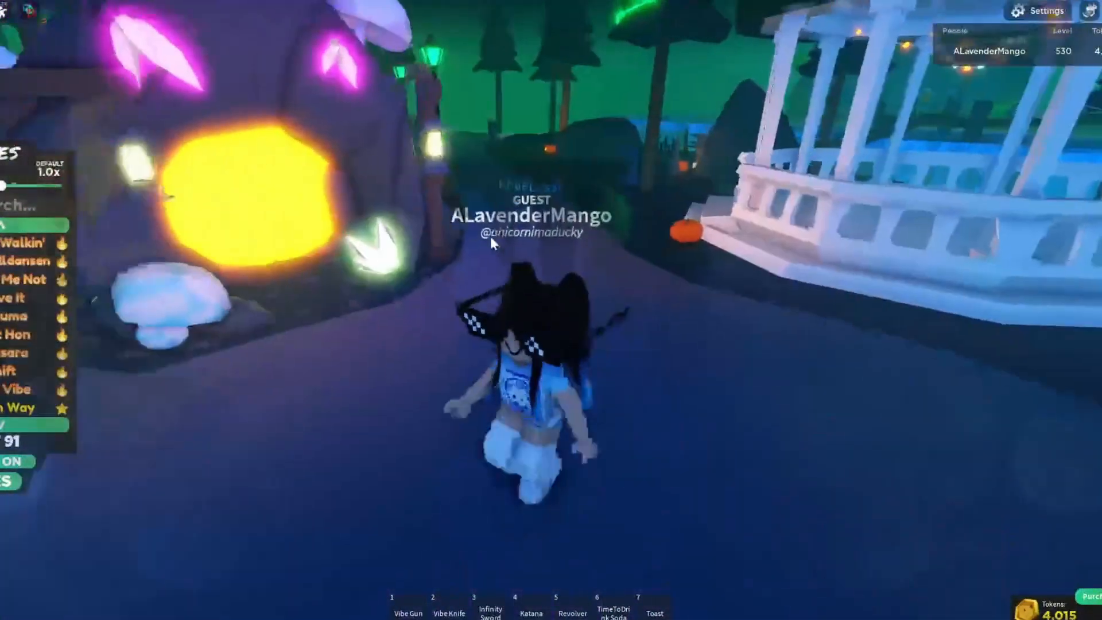
{"action": "key", "text": "w"}
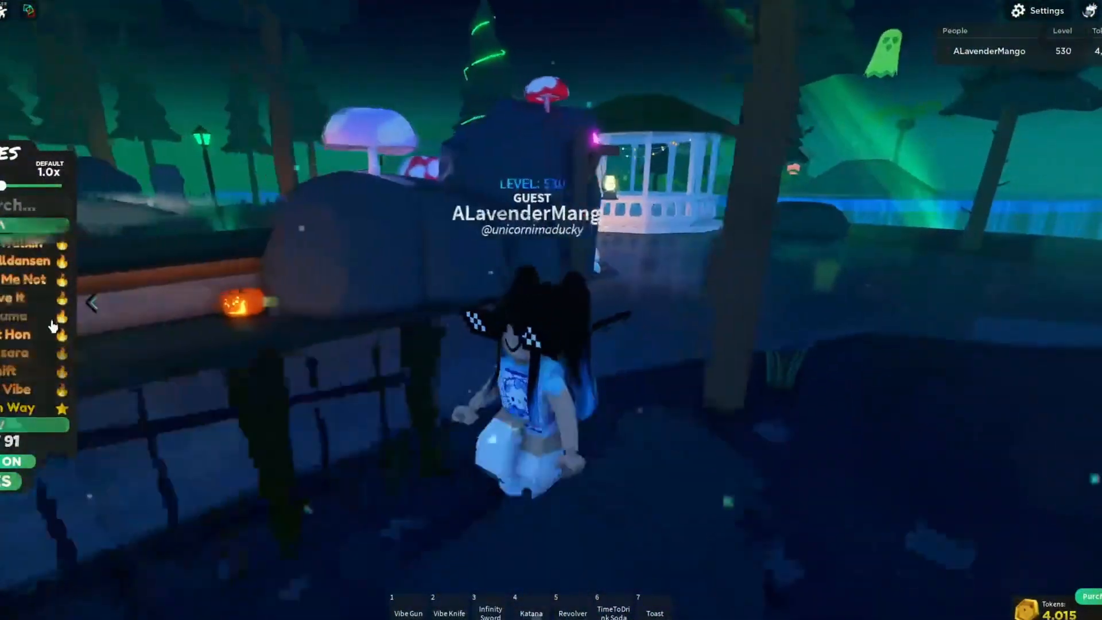
{"action": "key", "text": "w"}
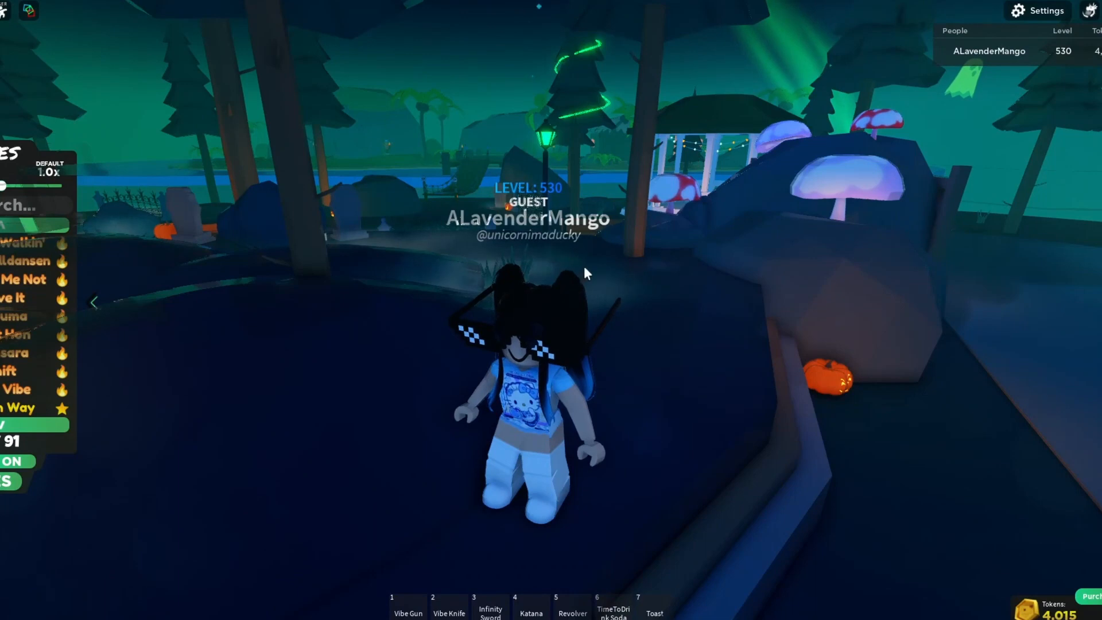
{"action": "key", "text": "w"}
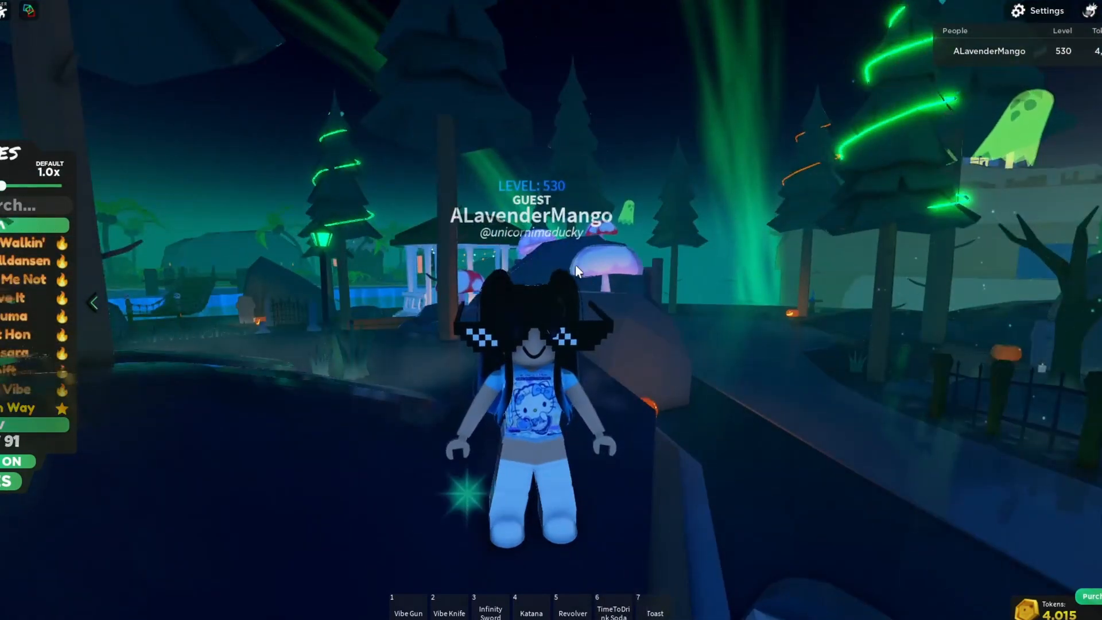
- Filter the emote list with a search ending in "ue" and move the character onto the fountain beside the shop
{"action": "type", "text": "ue"}
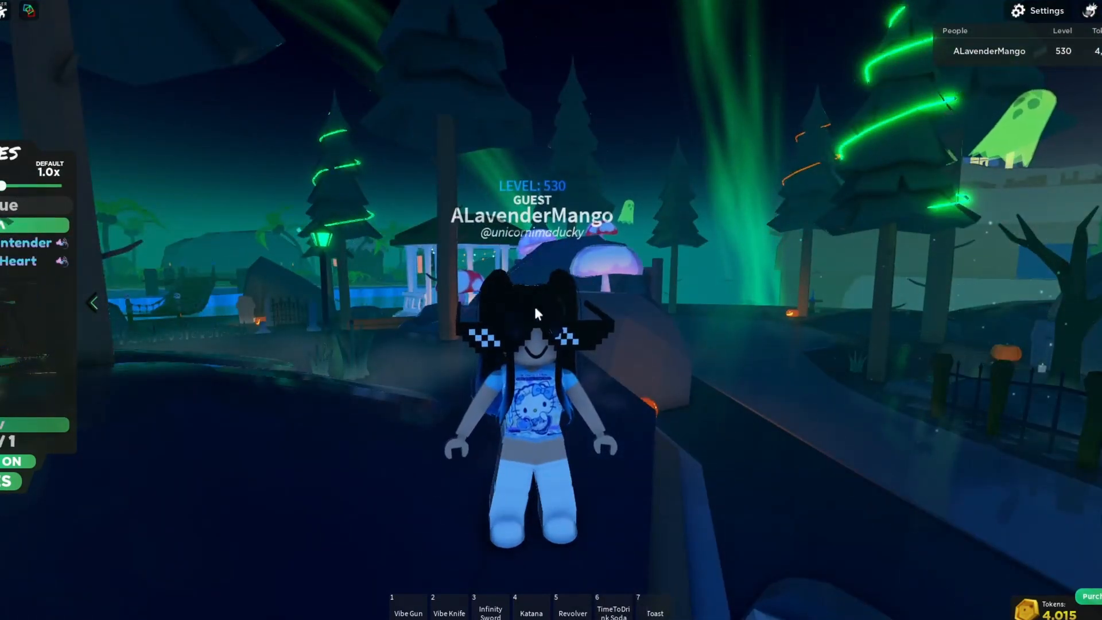
{"action": "type", "text": "w"}
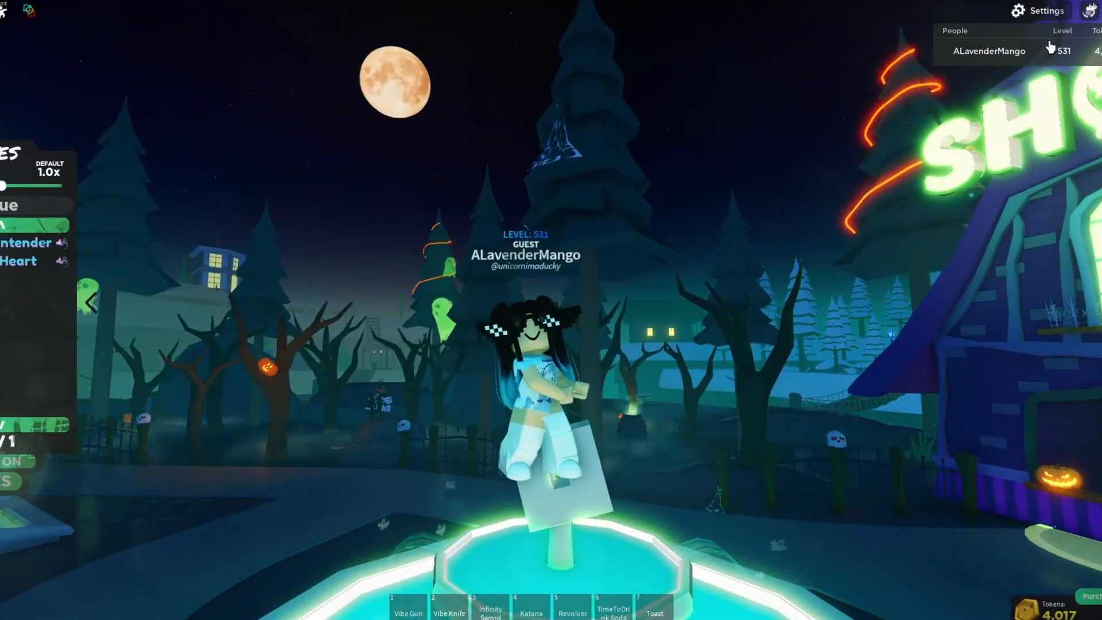
- Turn off Emote Effects and turn on Hide Player Tags in the experience's own settings
{"action": "left_click", "coordinate": [1033, 12]}
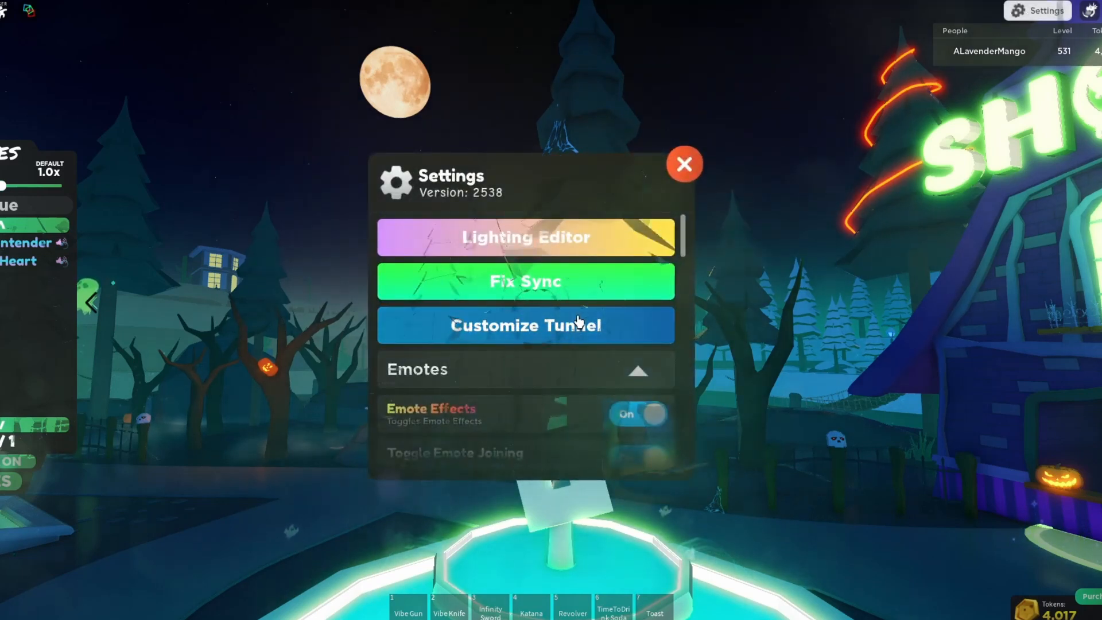
{"action": "scroll", "coordinate": [578, 320], "scroll_direction": "down", "scroll_amount": 3}
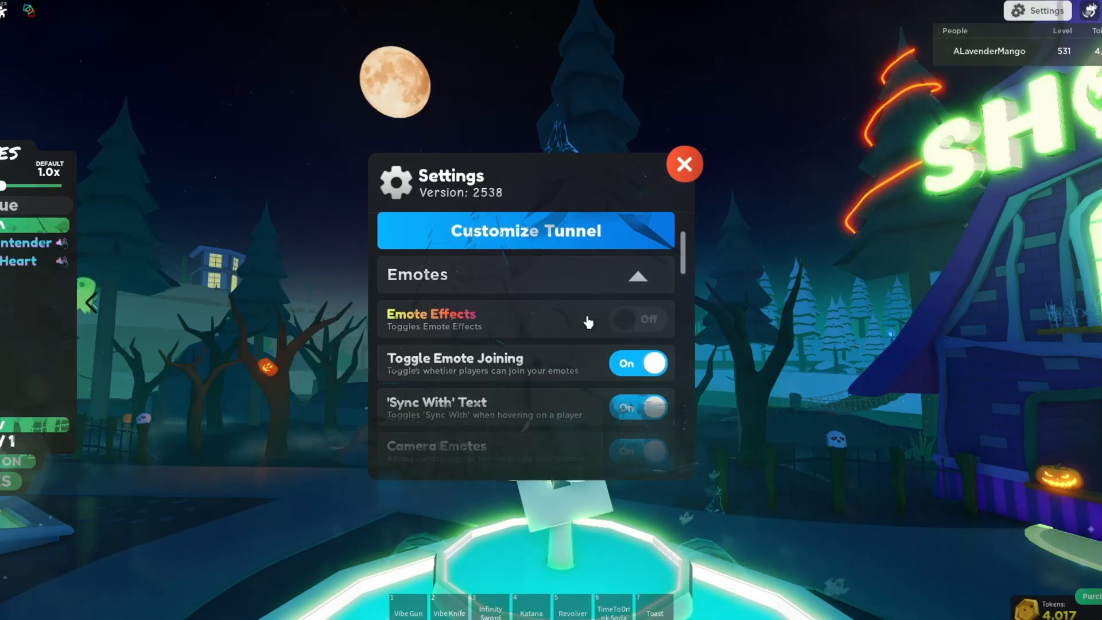
{"action": "scroll", "coordinate": [572, 335], "scroll_direction": "down", "scroll_amount": 5}
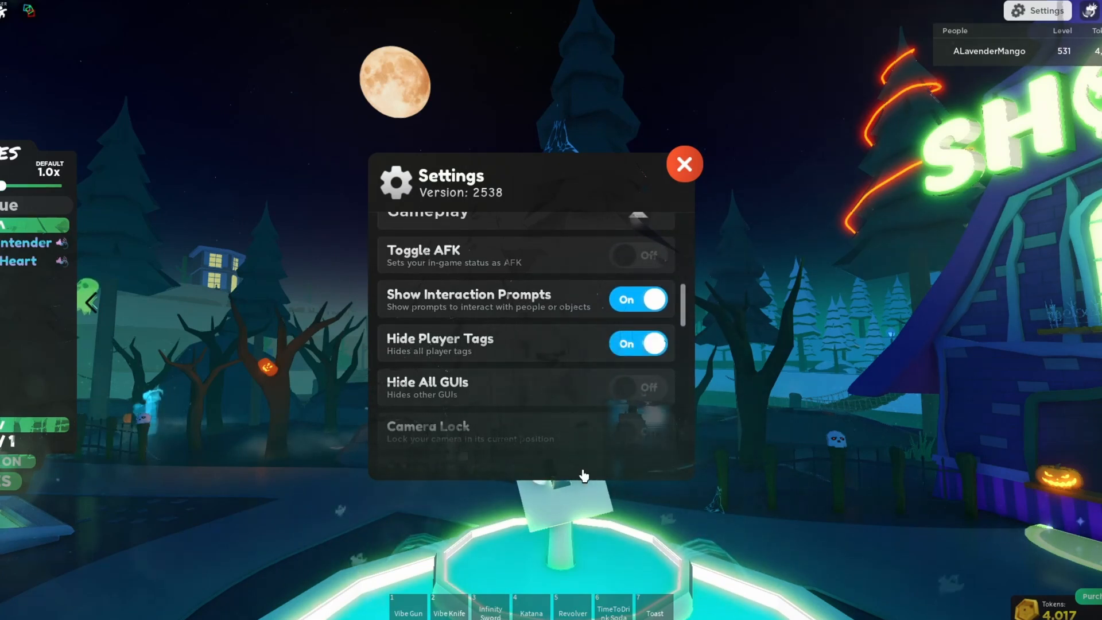
{"action": "scroll", "coordinate": [557, 364], "scroll_direction": "up", "scroll_amount": 6}
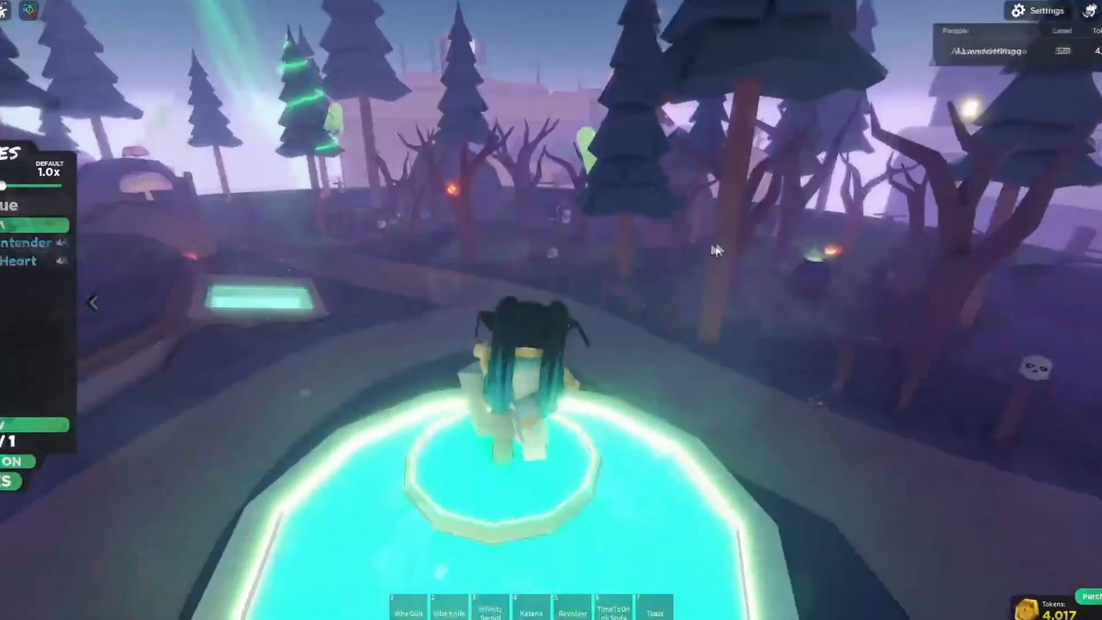
- Walk the character around the fountain, enabling and releasing shift lock to examine the purple lighting
{"action": "key", "text": "w"}
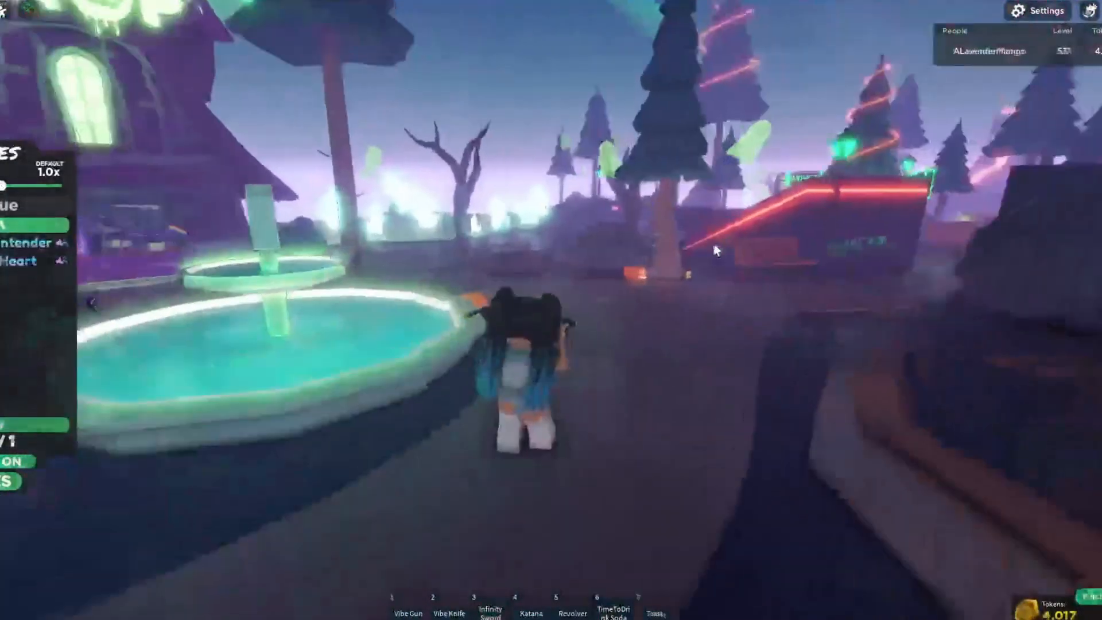
{"action": "key", "text": "shift"}
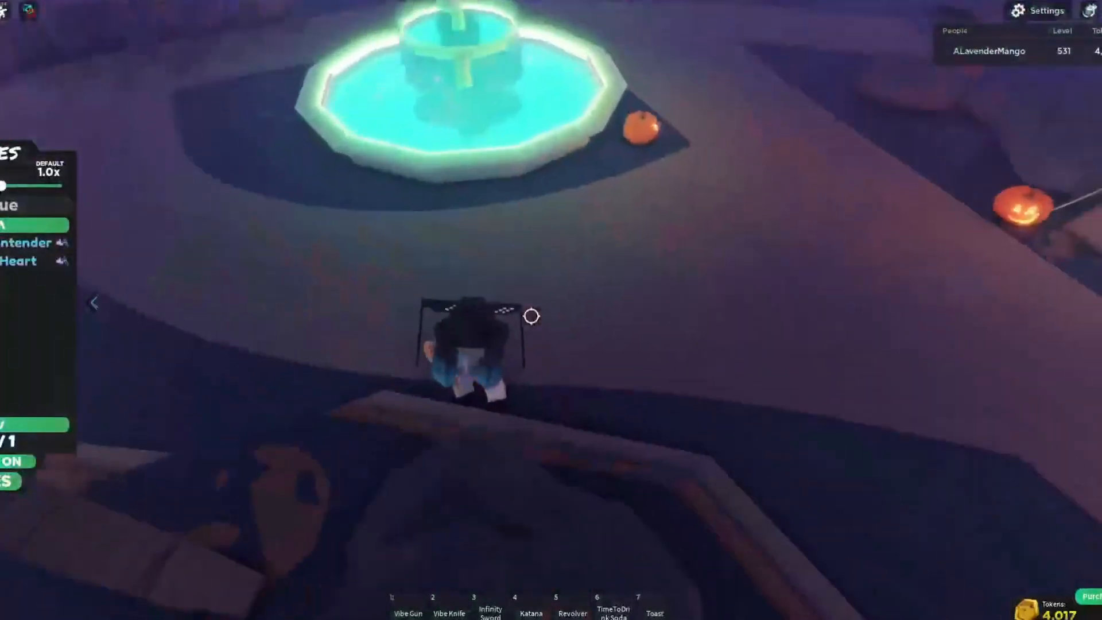
{"action": "key", "text": "shift"}
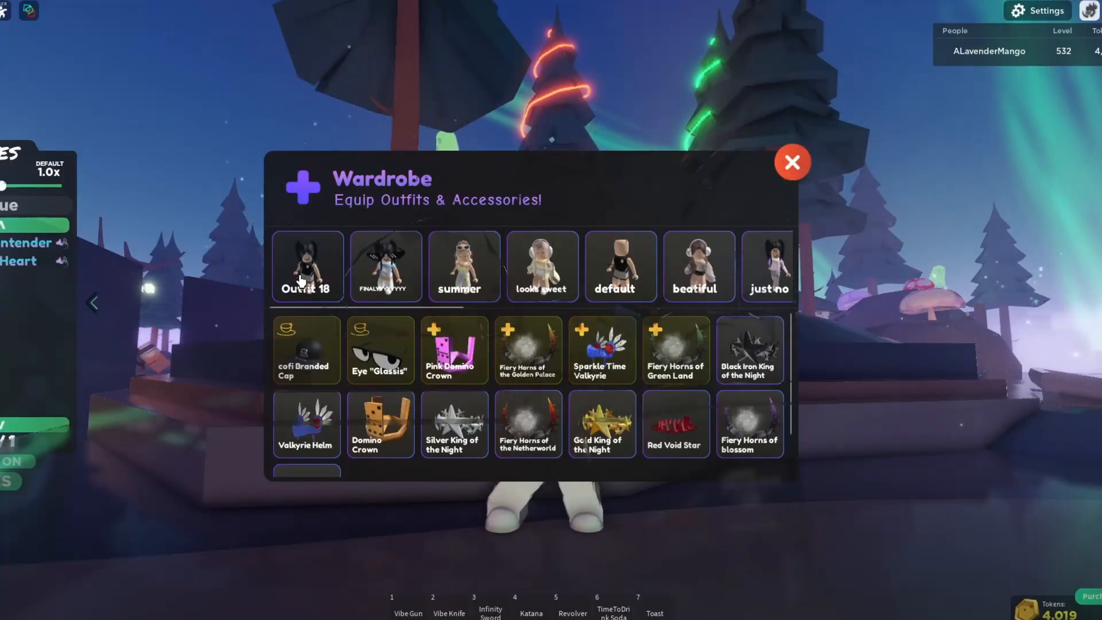
- Try on Outfit 18 from the wardrobe, go back to the second outfit, and close the wardrobe
{"action": "left_click", "coordinate": [306, 279]}
{"action": "left_click", "coordinate": [793, 163]}
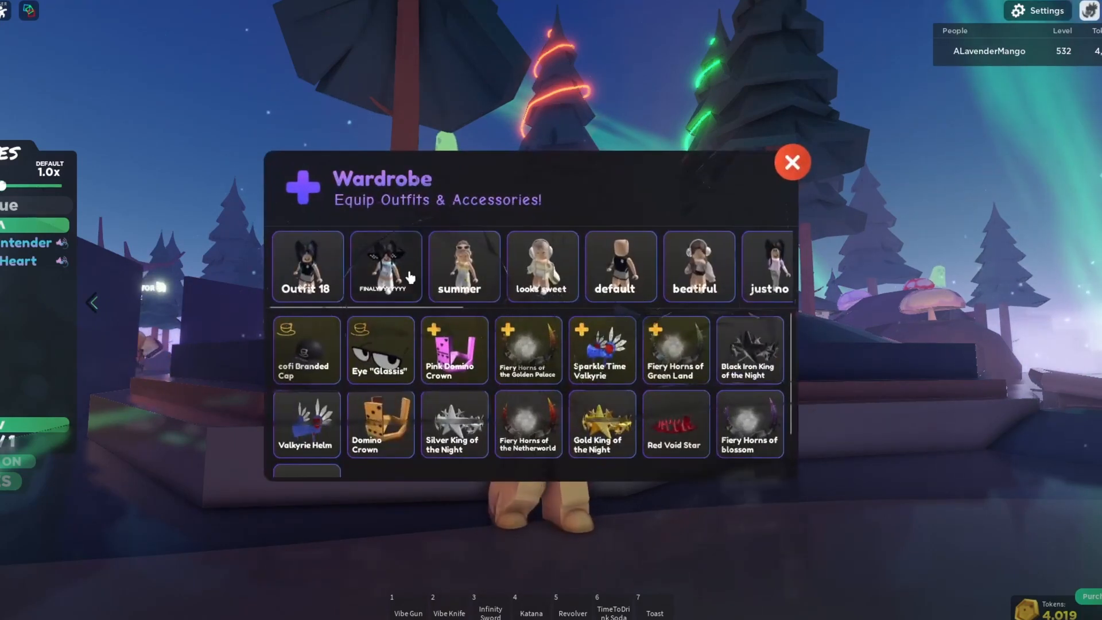
{"action": "left_click", "coordinate": [793, 162]}
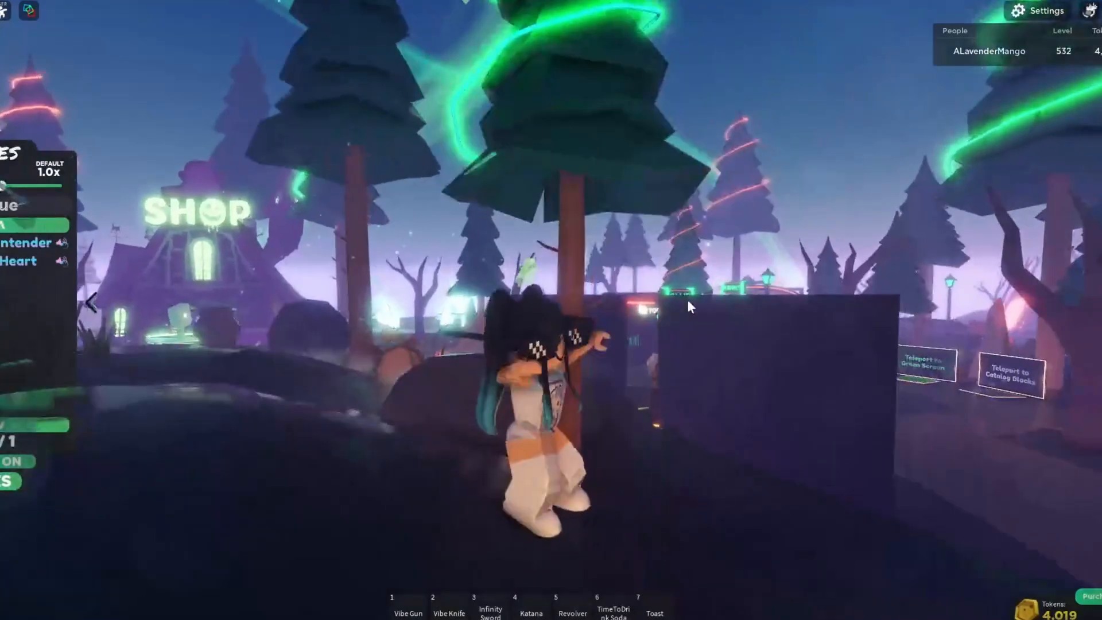
{"action": "key", "text": "w"}
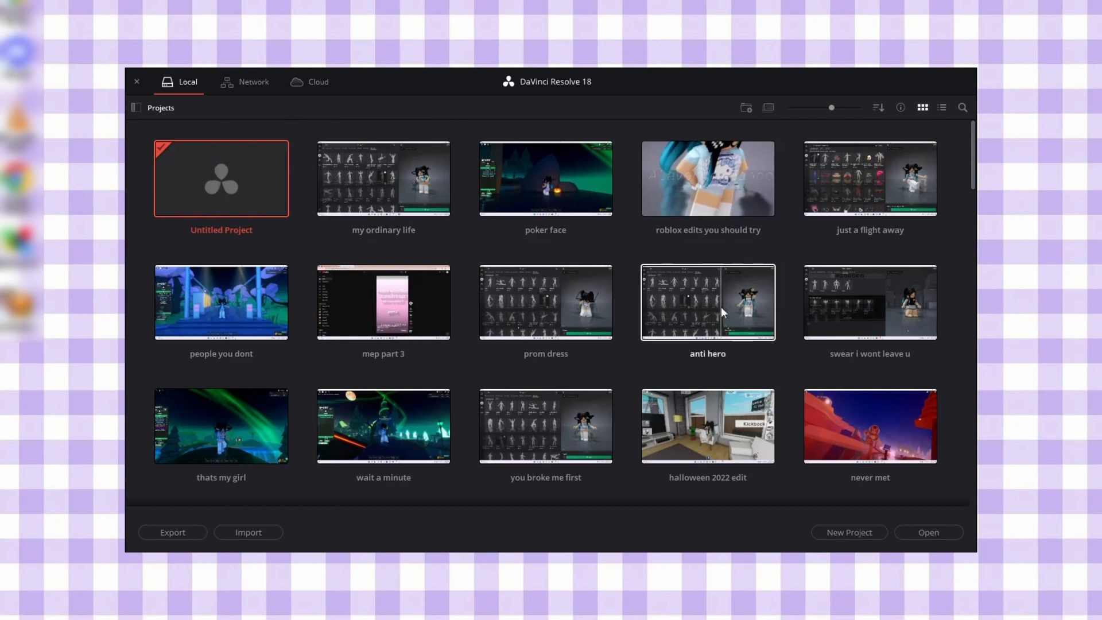
{"action": "left_click", "coordinate": [917, 531]}
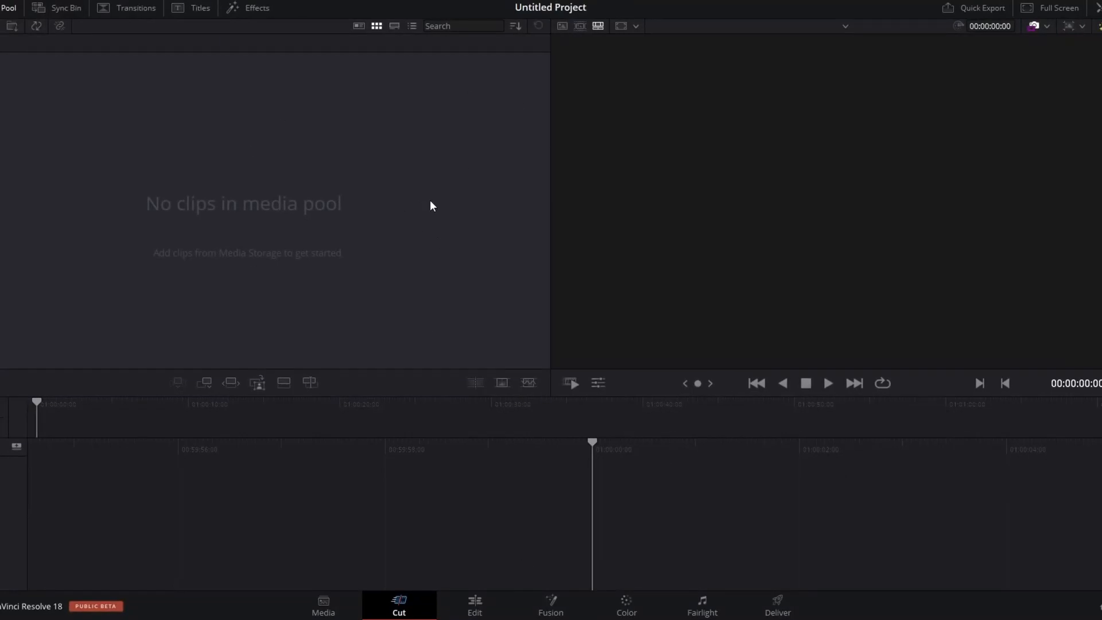
{"action": "left_click", "coordinate": [487, 597]}
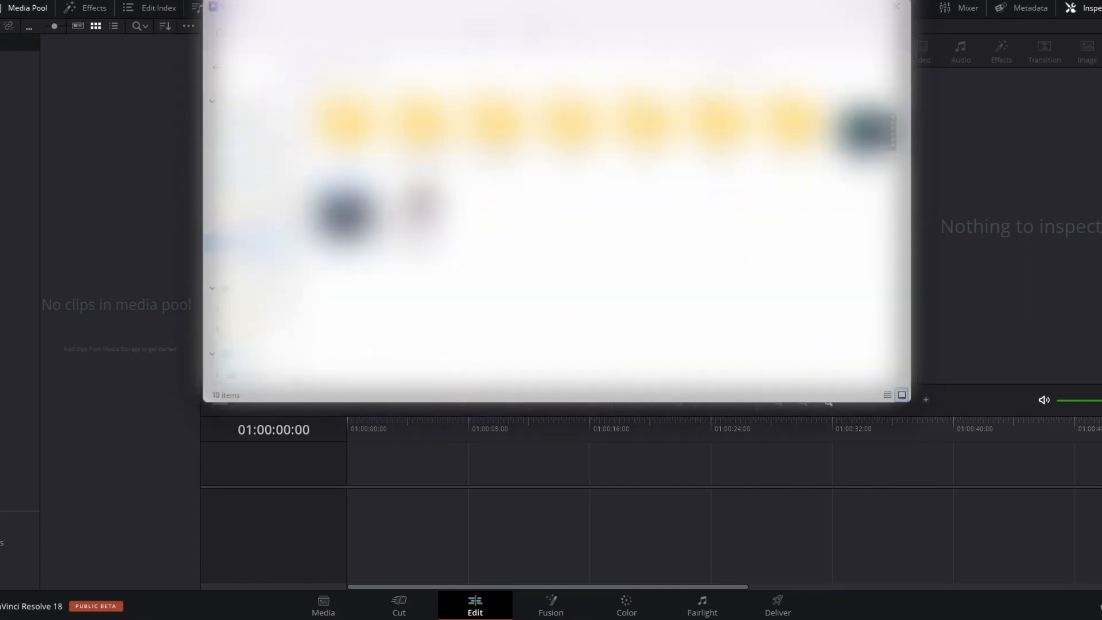
{"action": "left_click_drag", "start_coordinate": [419, 204], "coordinate": [126, 238]}
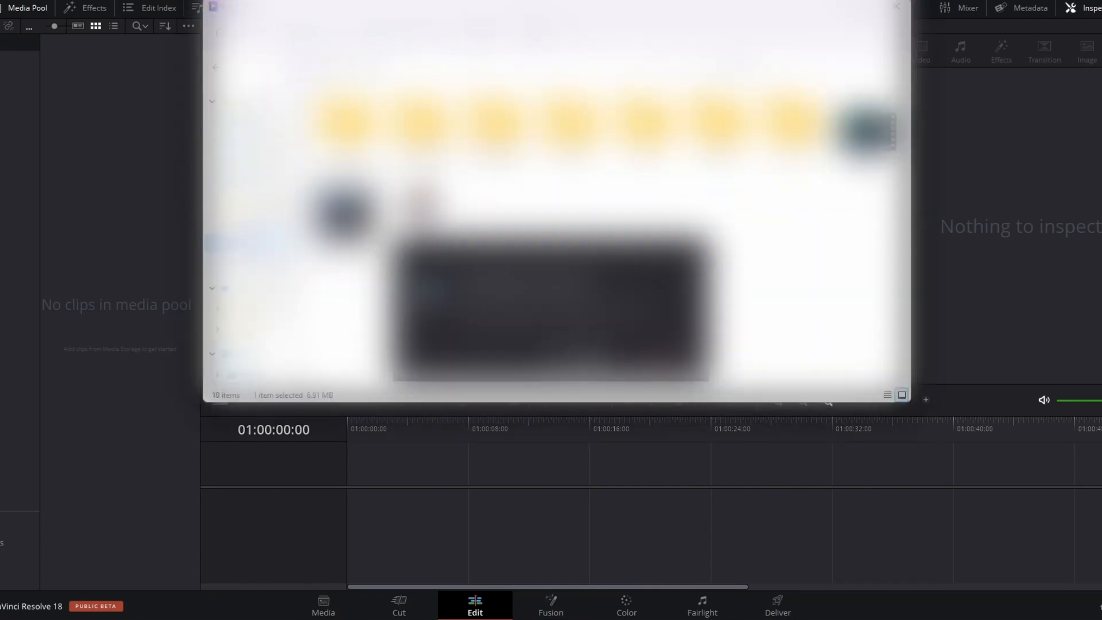
{"action": "key", "text": "Return"}
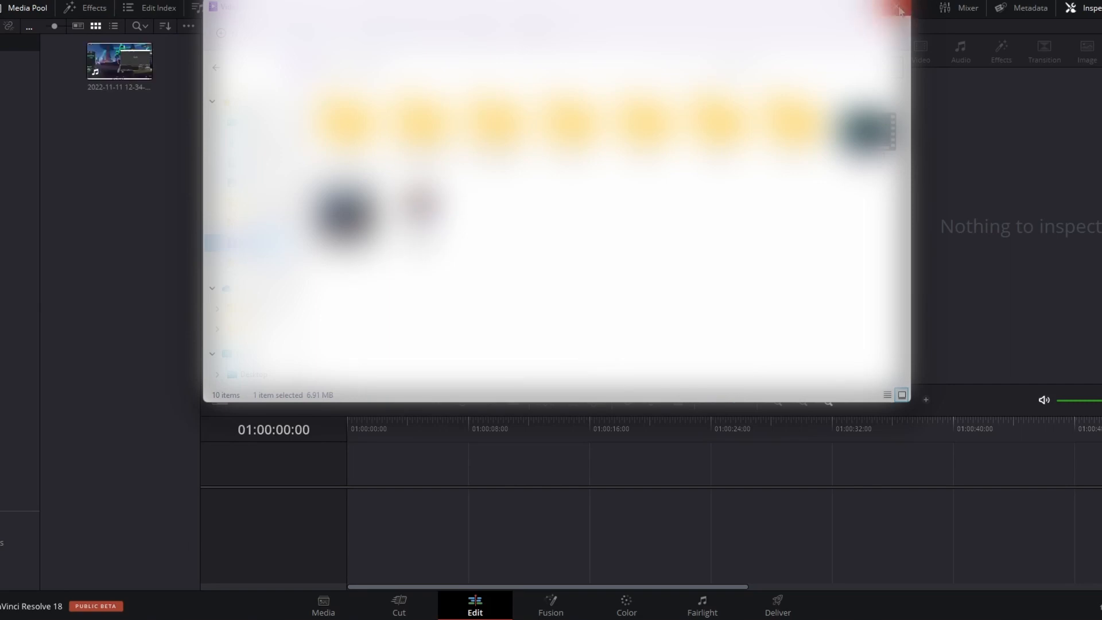
{"action": "left_click", "coordinate": [900, 10]}
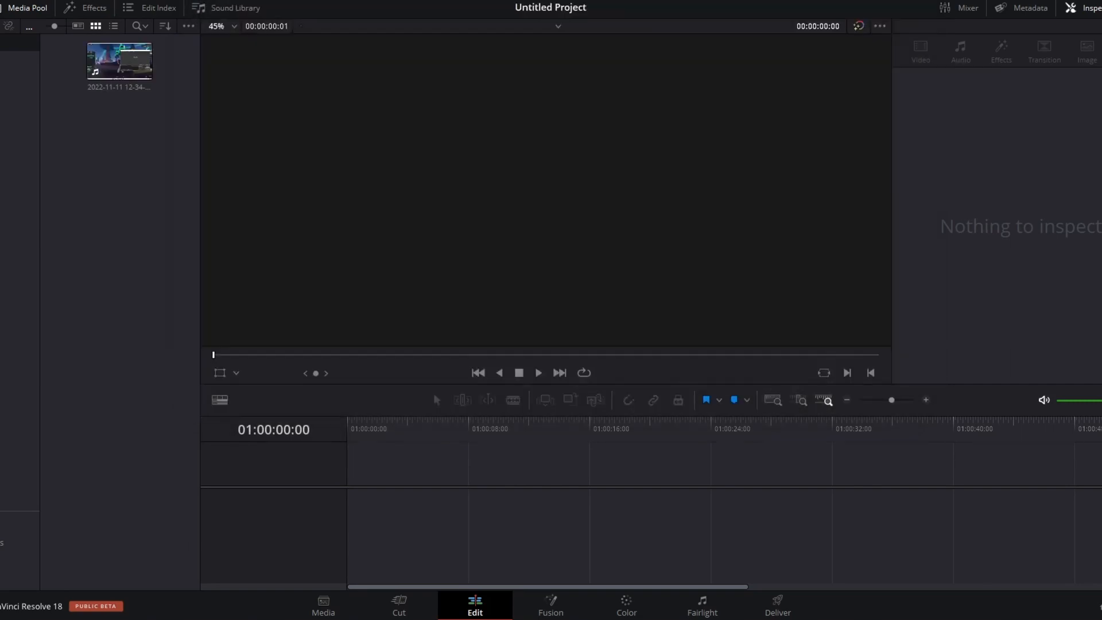
- Set the project's timeline frame rate to 60 frames per second in the master settings
{"action": "key", "text": "shift+9"}
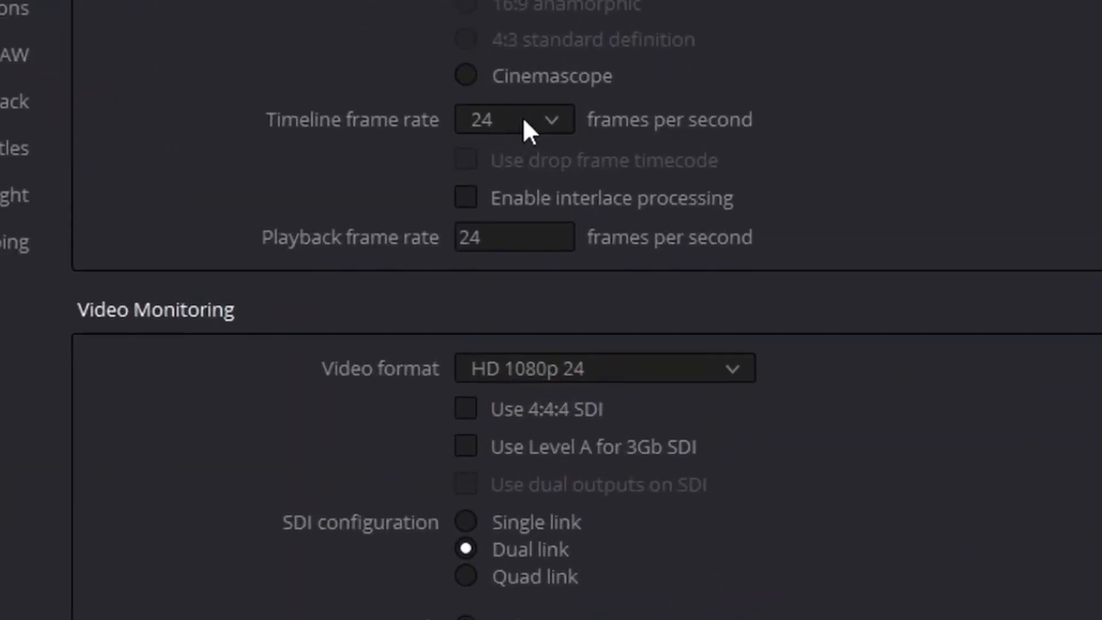
{"action": "left_click", "coordinate": [523, 119]}
{"action": "scroll", "coordinate": [512, 462], "scroll_direction": "down", "scroll_amount": 1}
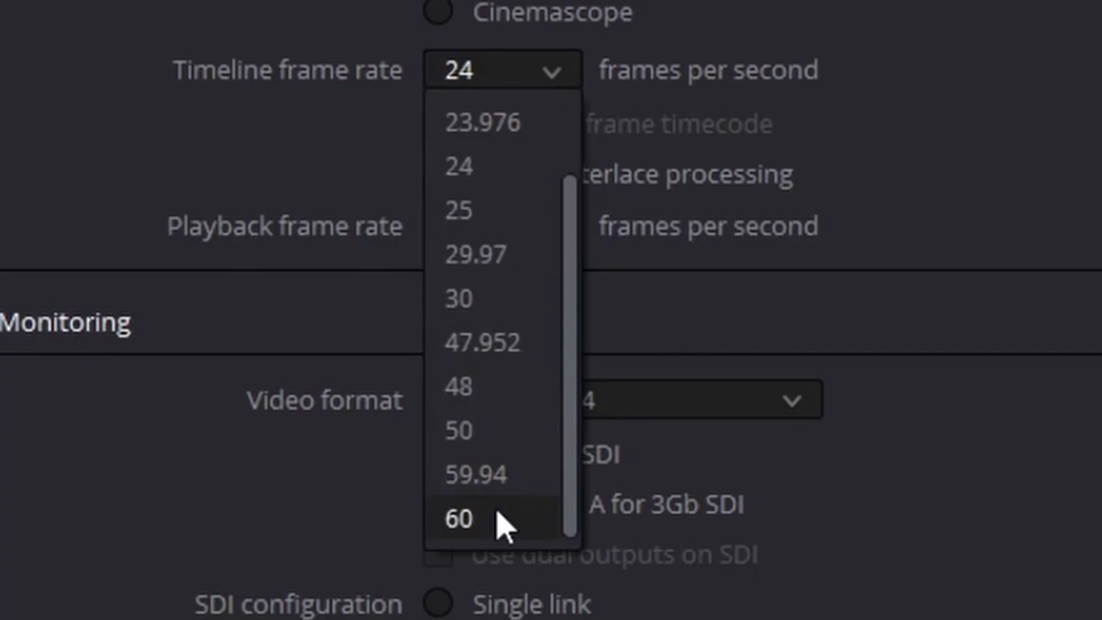
{"action": "left_click", "coordinate": [500, 519]}
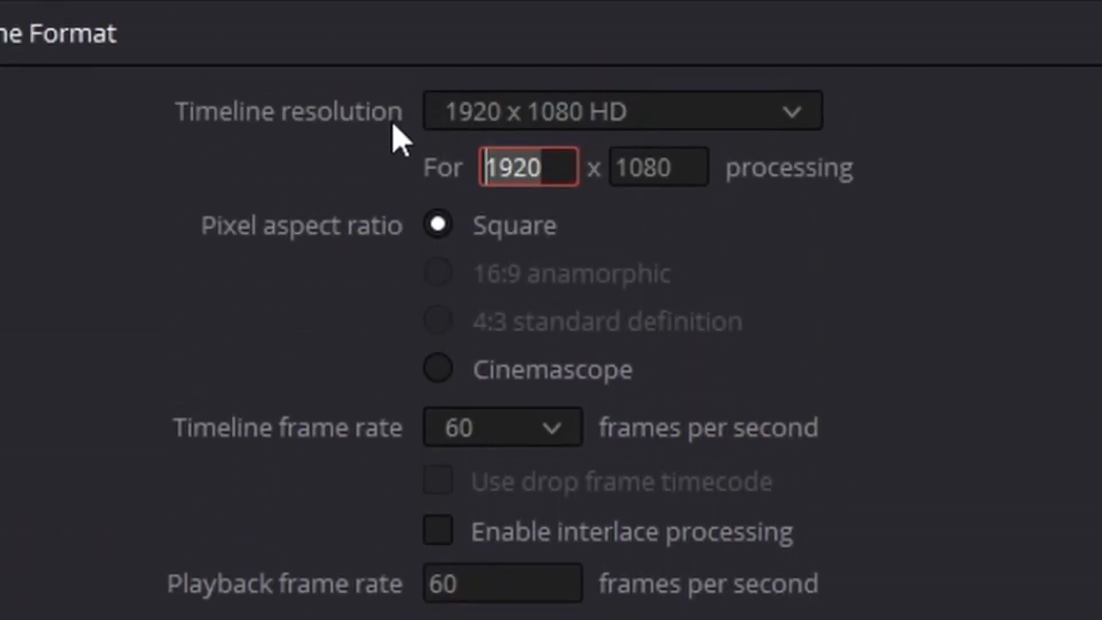
- Set the timeline resolution to a custom 1080 x 1920 and save the project settings, accepting the frame rate change
{"action": "type", "text": "1080"}
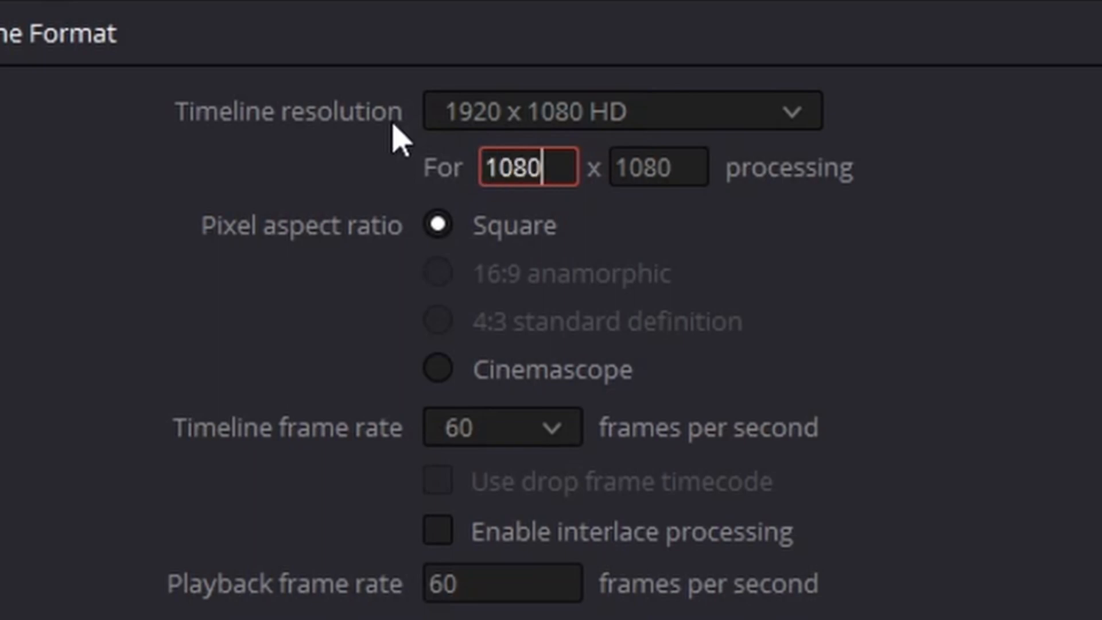
{"action": "key", "text": "Tab"}
{"action": "type", "text": "1"}
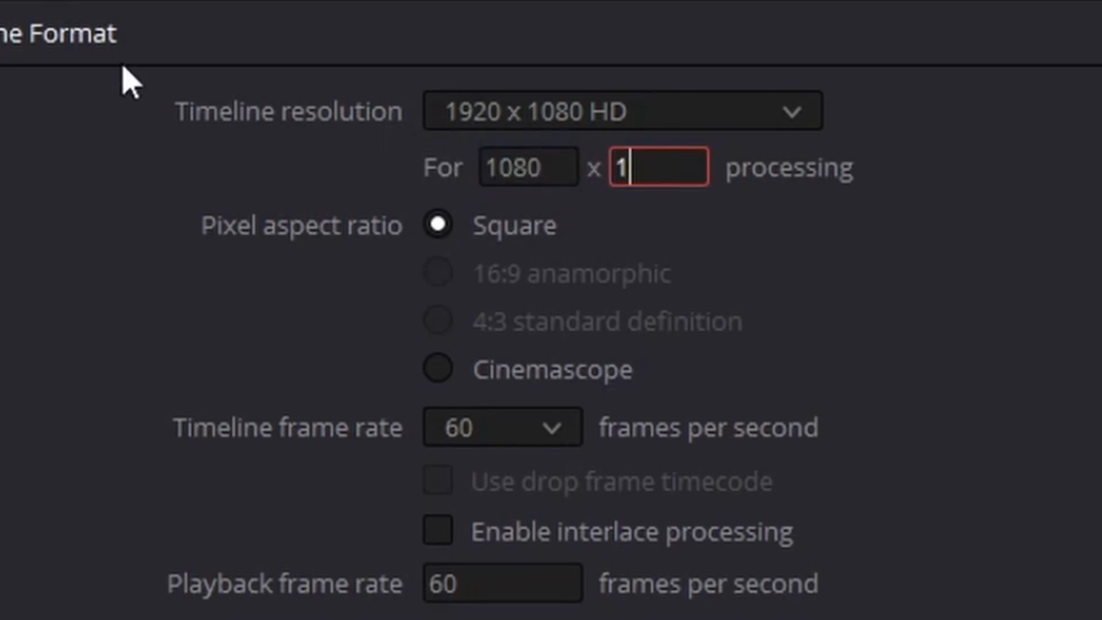
{"action": "type", "text": "920"}
{"action": "left_click", "coordinate": [485, 227]}
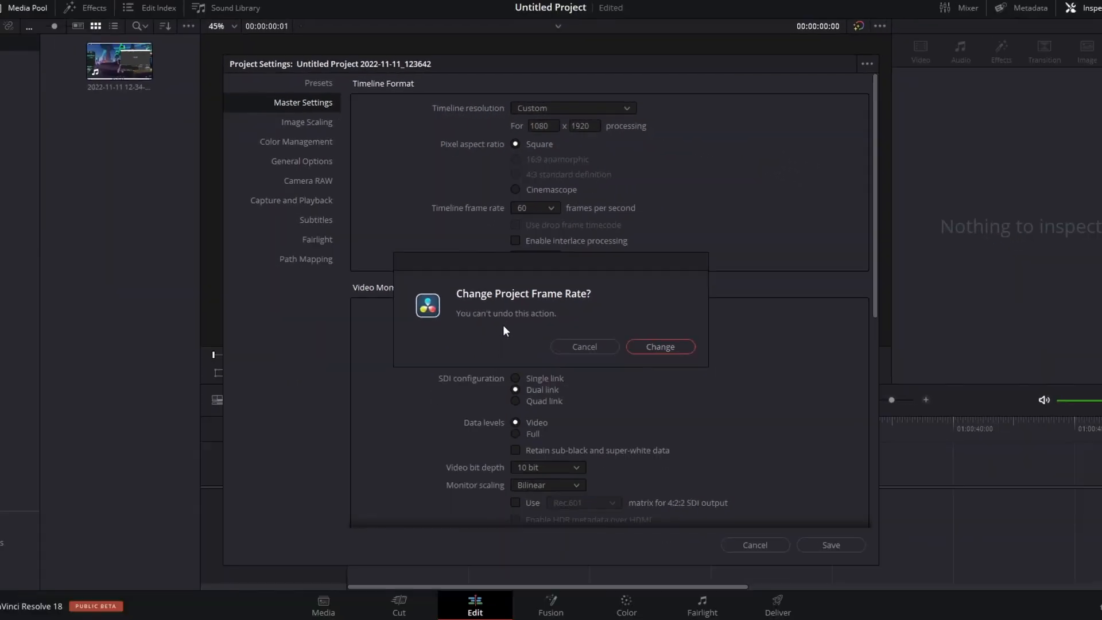
{"action": "left_click", "coordinate": [655, 346]}
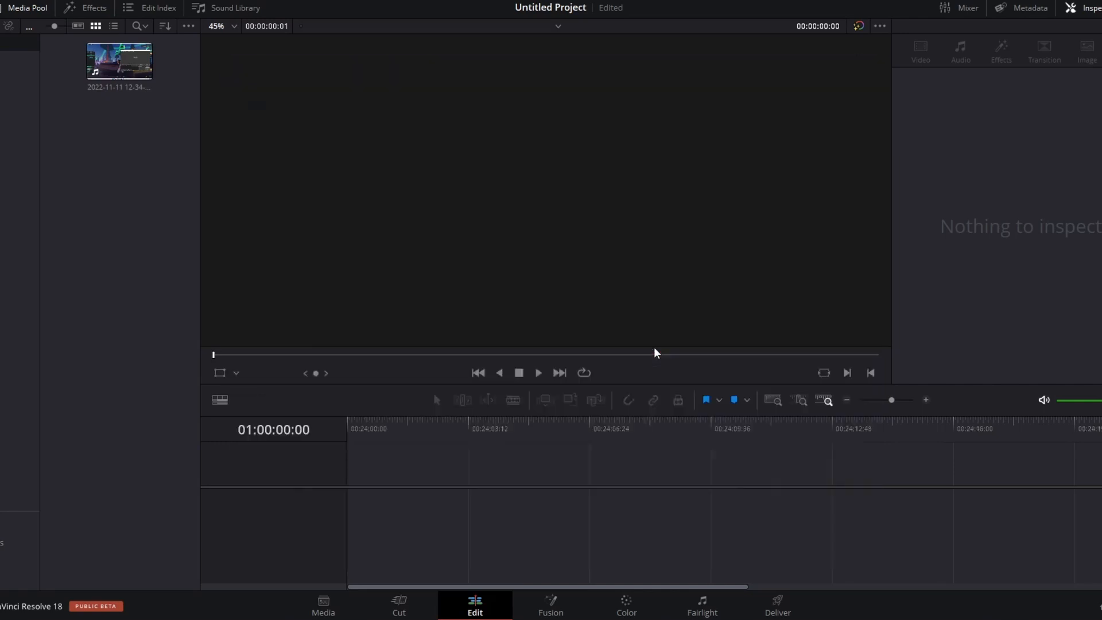
- Place the recording at the start of the timeline, unlink its audio, and delete the audio clip
{"action": "left_click_drag", "start_coordinate": [121, 75], "coordinate": [357, 477]}
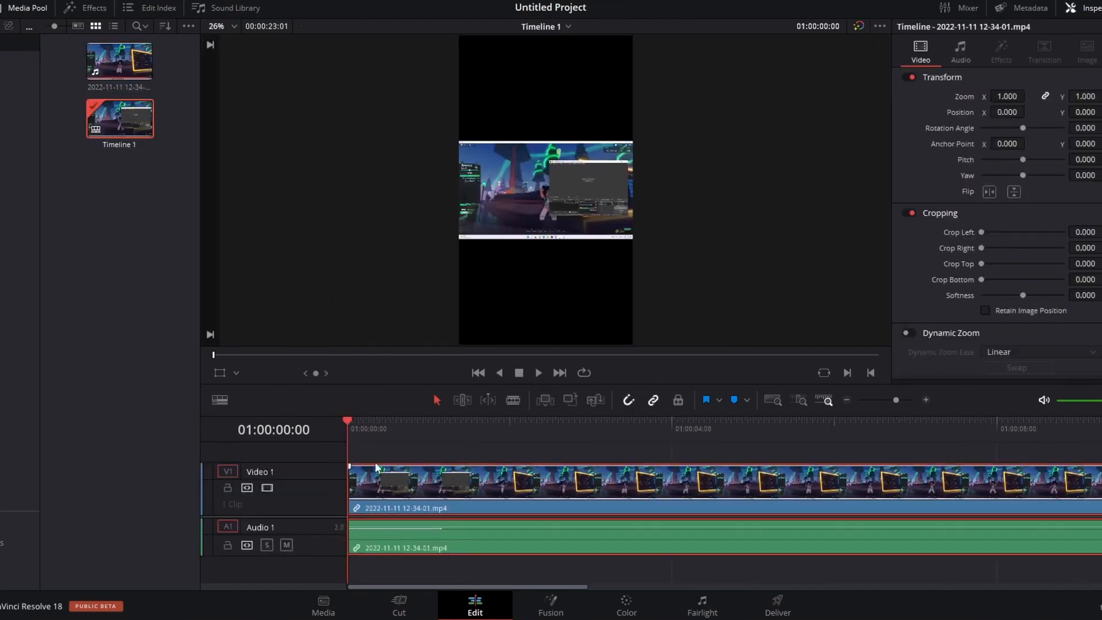
{"action": "right_click", "coordinate": [464, 492]}
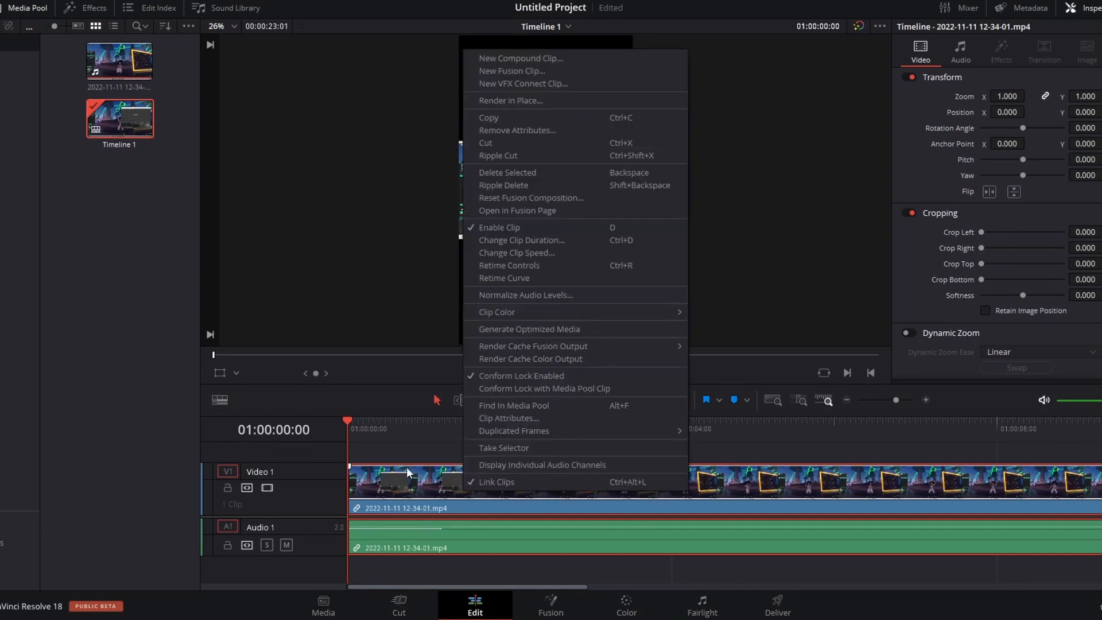
{"action": "left_click", "coordinate": [478, 484]}
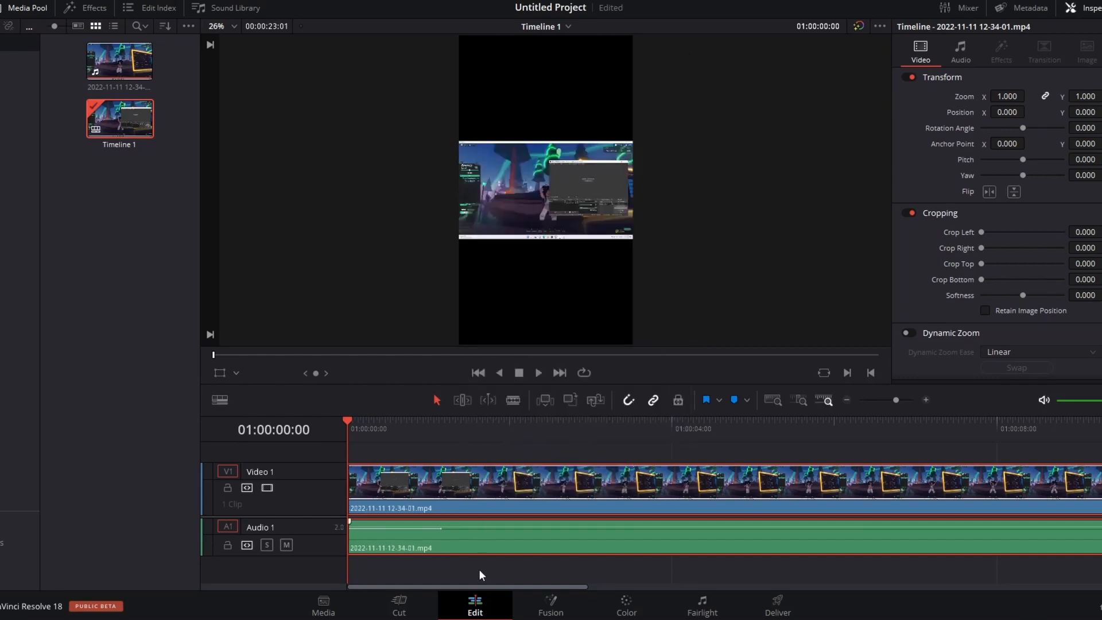
{"action": "left_click", "coordinate": [474, 547]}
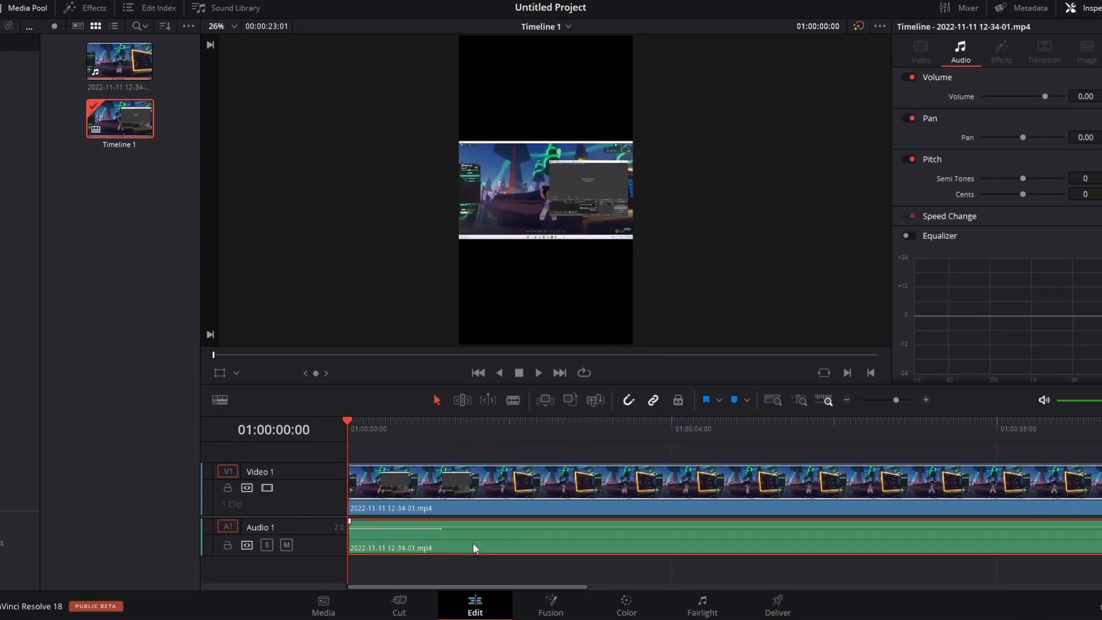
{"action": "key", "text": "Delete"}
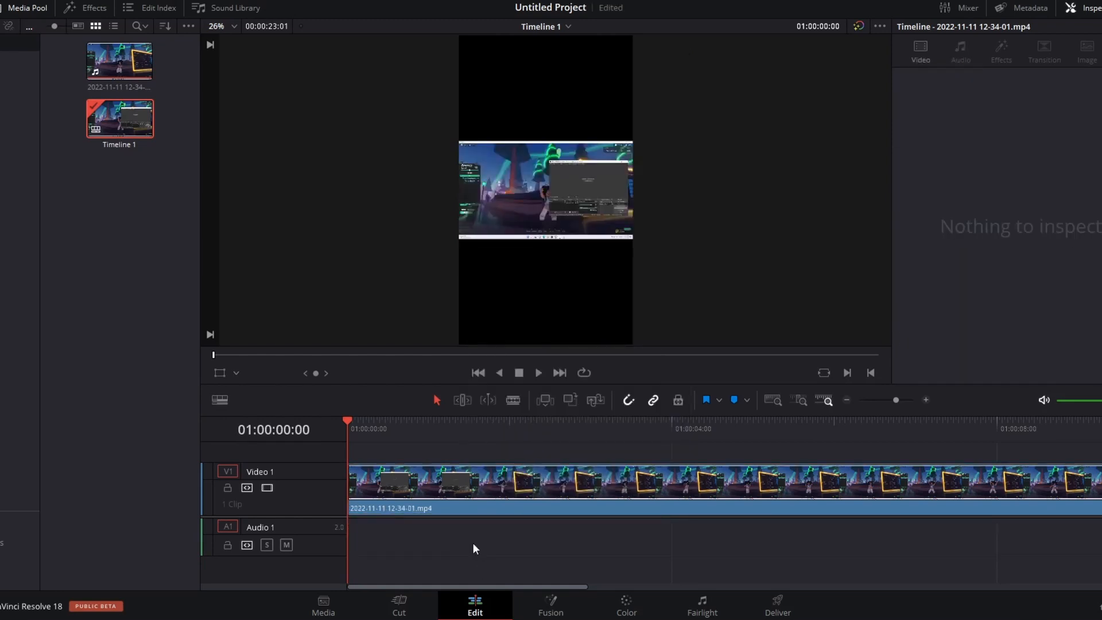
- Scale the video clip to a zoom of 5.840 and set its Y position to 1251.000 to frame the character
{"action": "left_click", "coordinate": [496, 476]}
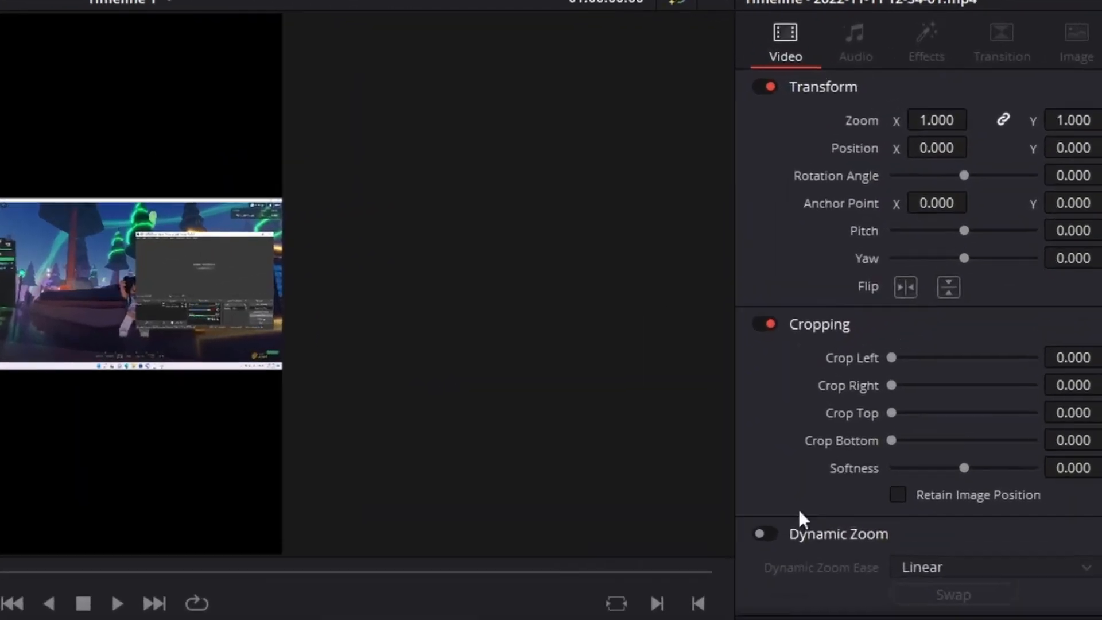
{"action": "left_click_drag", "start_coordinate": [854, 143], "coordinate": [954, 143]}
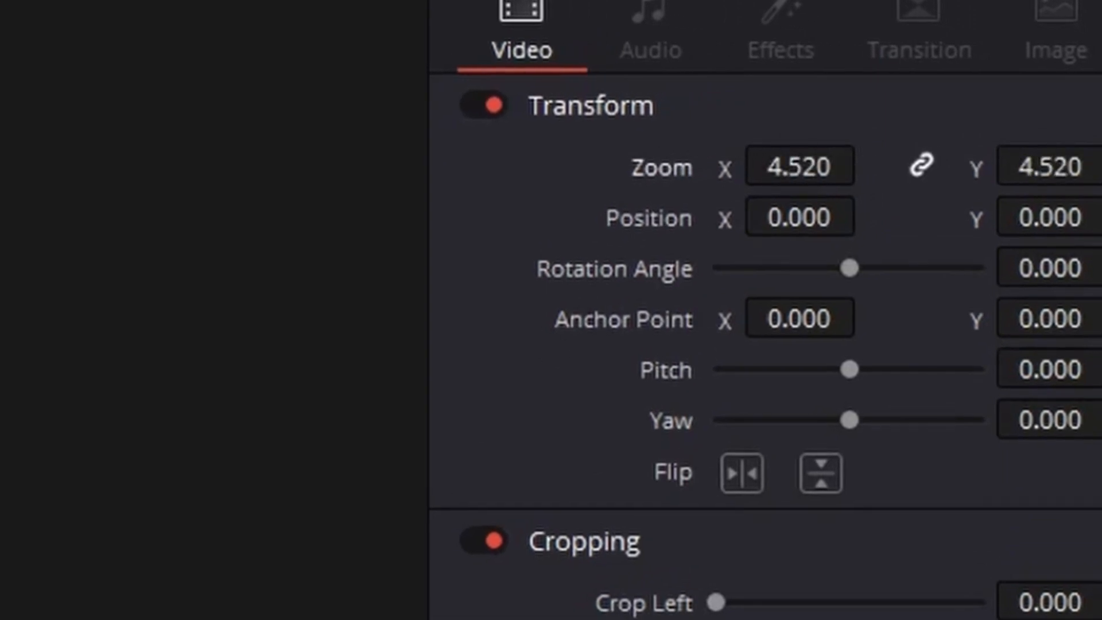
{"action": "left_click_drag", "start_coordinate": [809, 155], "coordinate": [868, 165]}
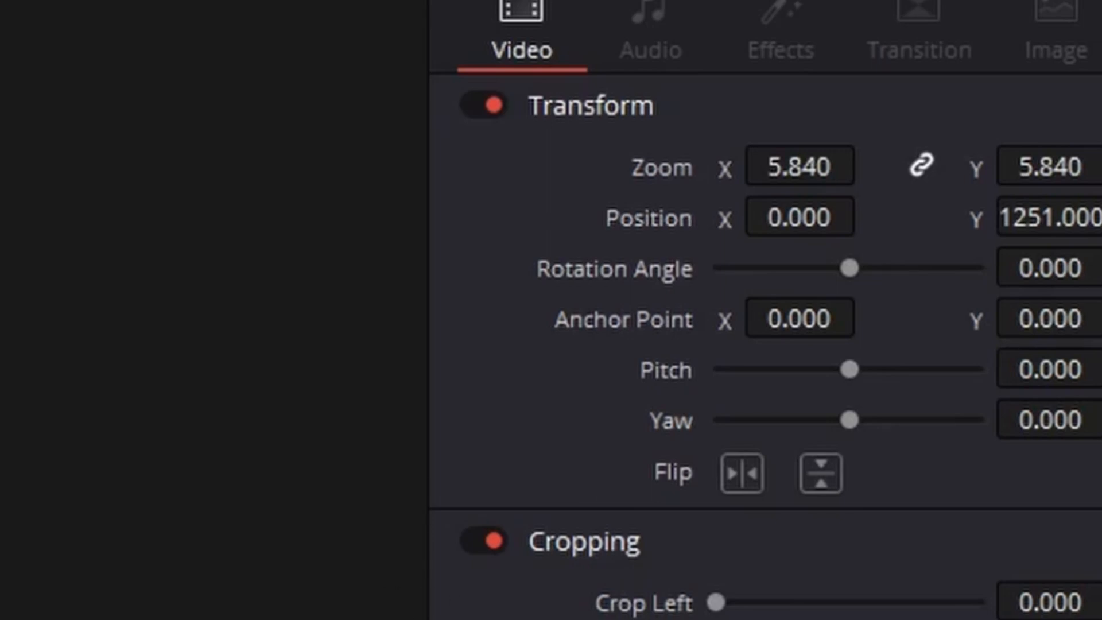
- Set the clip's resize filter to Smoother, retime process to Optical Flow, and motion estimation to Standard Better
{"action": "scroll", "coordinate": [766, 345], "scroll_direction": "down", "scroll_amount": 4}
{"action": "scroll", "coordinate": [766, 344], "scroll_direction": "down", "scroll_amount": 5}
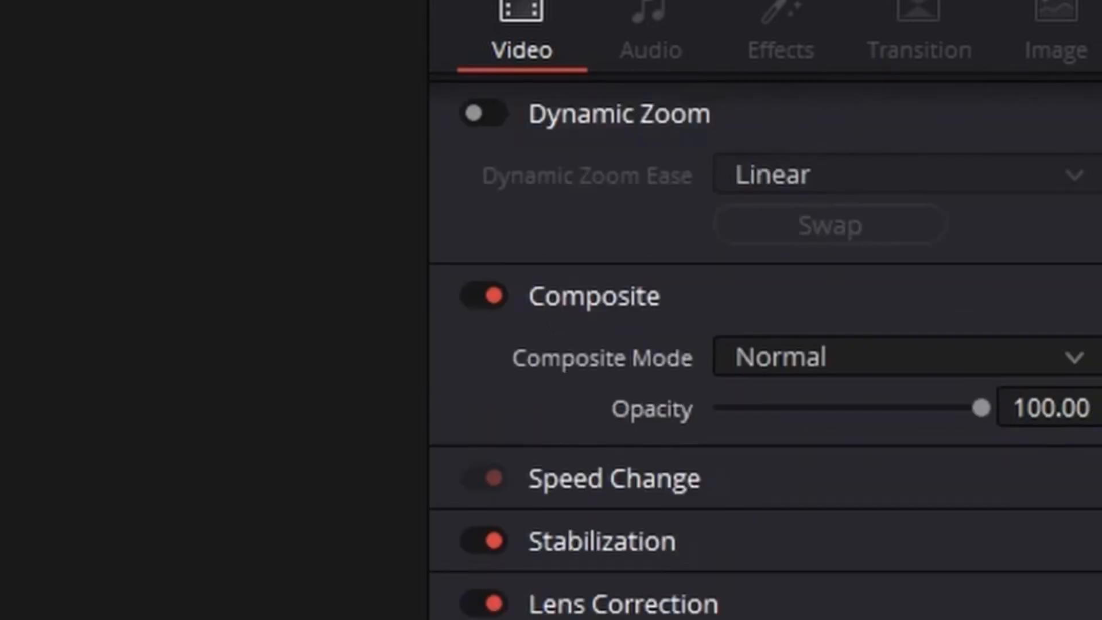
{"action": "scroll", "coordinate": [772, 591], "scroll_direction": "down", "scroll_amount": 8}
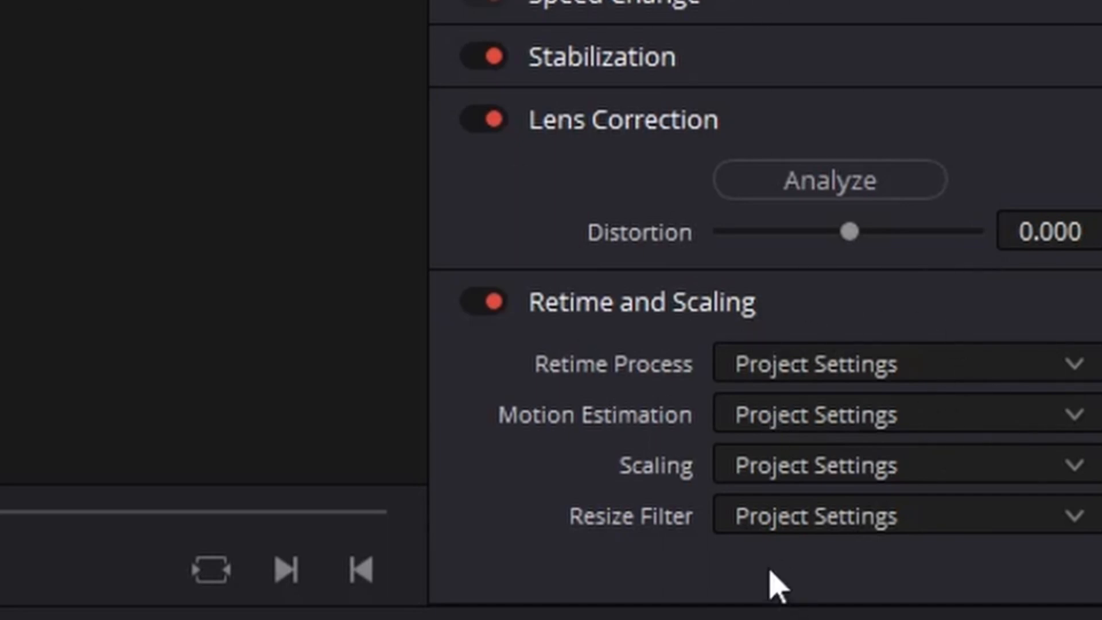
{"action": "left_click", "coordinate": [775, 527]}
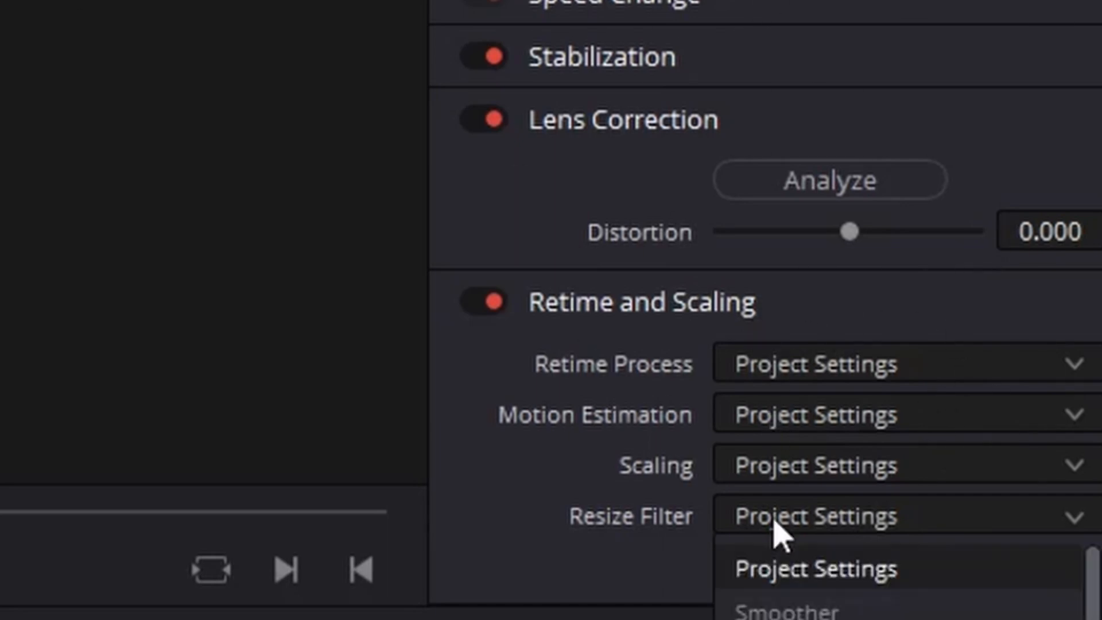
{"action": "left_click", "coordinate": [791, 607]}
{"action": "left_click", "coordinate": [788, 373]}
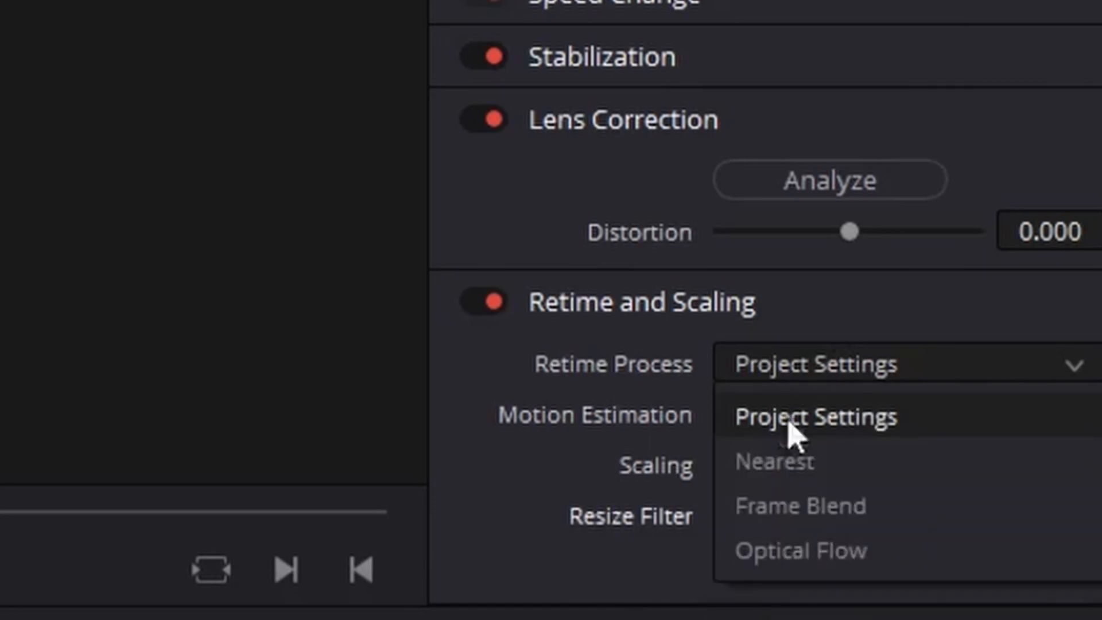
{"action": "left_click", "coordinate": [794, 551]}
{"action": "left_click", "coordinate": [741, 426]}
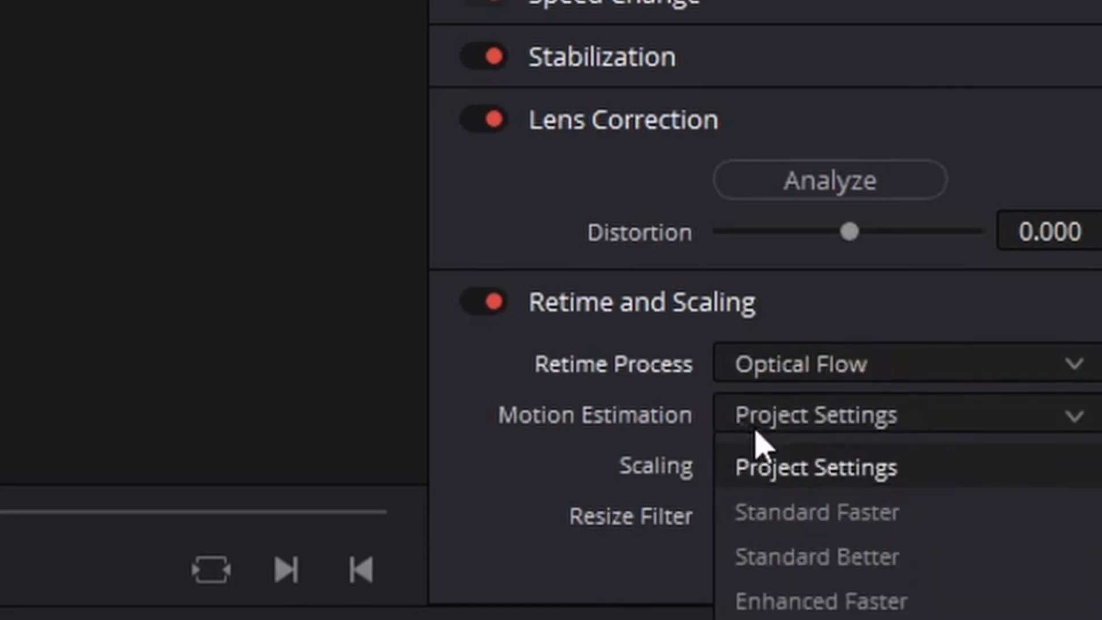
{"action": "left_click", "coordinate": [829, 556]}
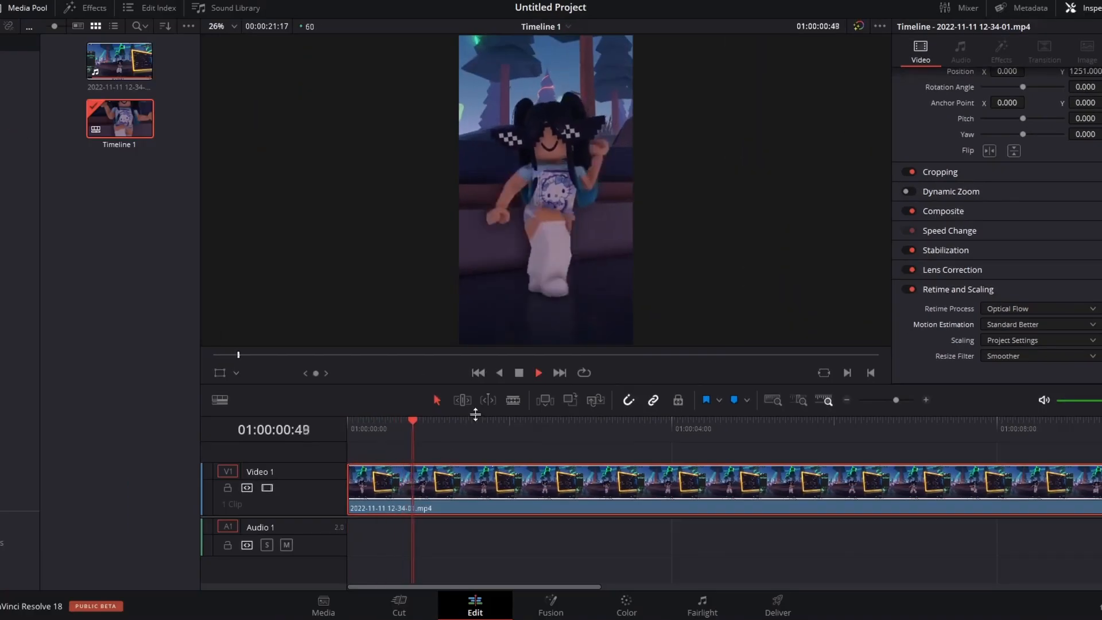
- Add a marker to the clip at 01:00:04:22 and move the playhead back to 01:00:02:33
{"action": "mouse_move", "coordinate": [456, 430]}
{"action": "left_mouse_down"}
{"action": "mouse_move", "coordinate": [606, 444]}
{"action": "mouse_move", "coordinate": [676, 482]}
{"action": "mouse_move", "coordinate": [704, 481]}
{"action": "left_mouse_up"}
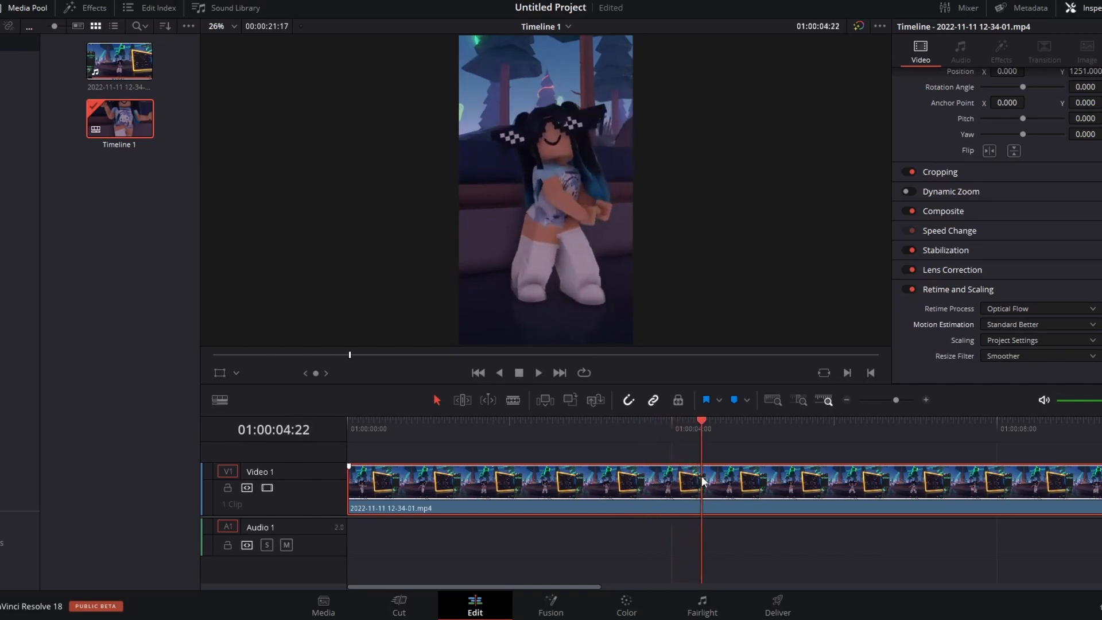
{"action": "key", "text": "m"}
{"action": "left_click", "coordinate": [554, 441]}
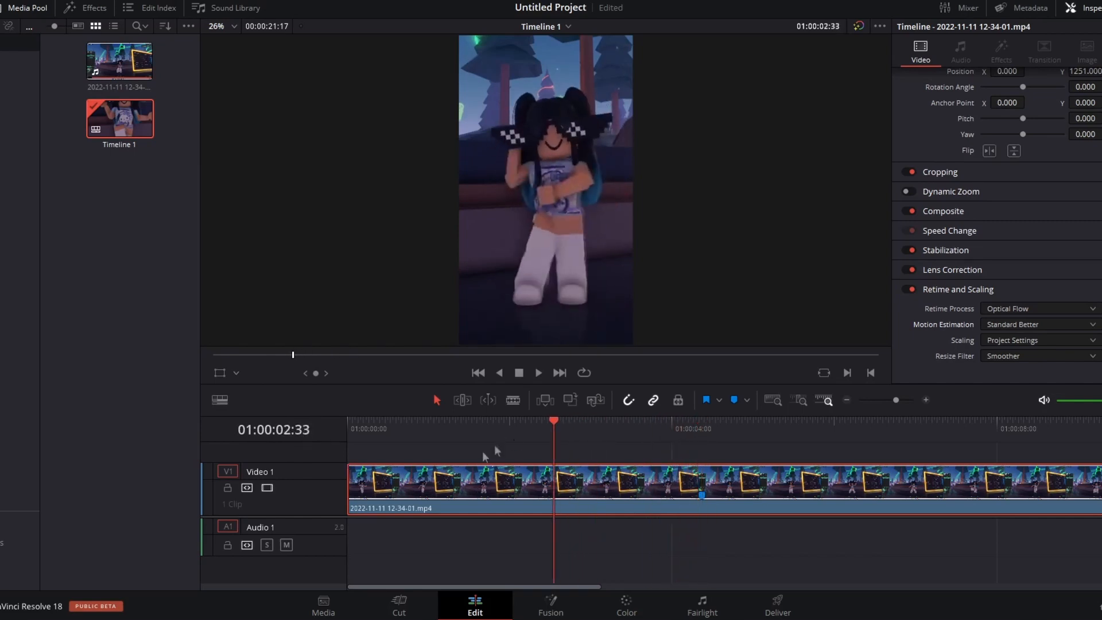
- Trim and shift the clip so its marker meets the playhead at 01:00:02:33 and its start fills the timeline's beginning
{"action": "left_click_drag", "start_coordinate": [349, 492], "coordinate": [651, 498]}
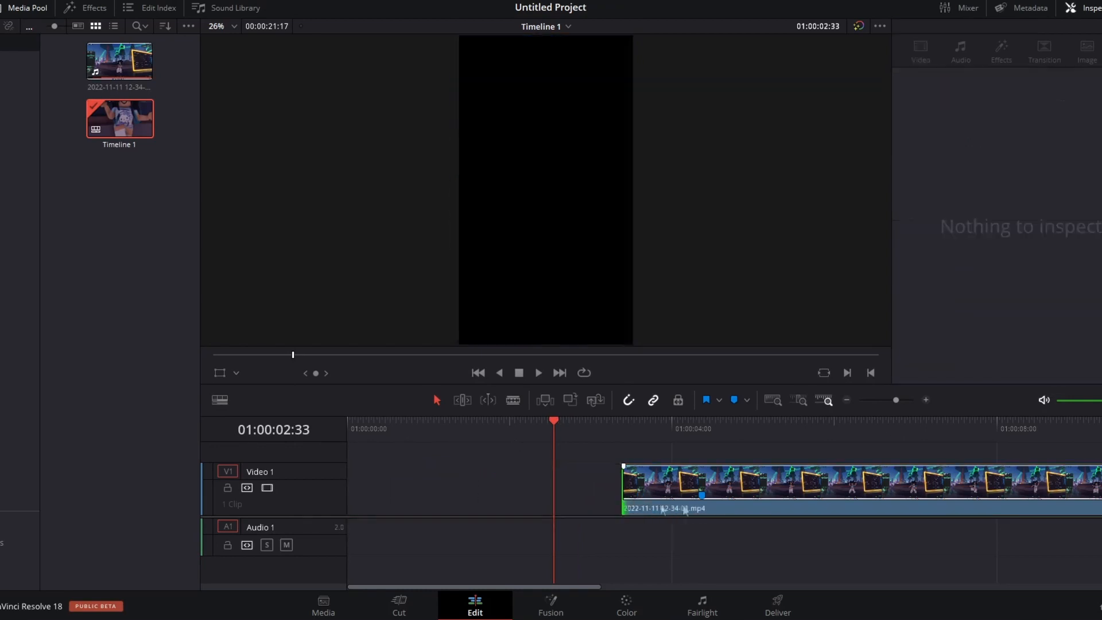
{"action": "left_click_drag", "start_coordinate": [765, 500], "coordinate": [639, 507]}
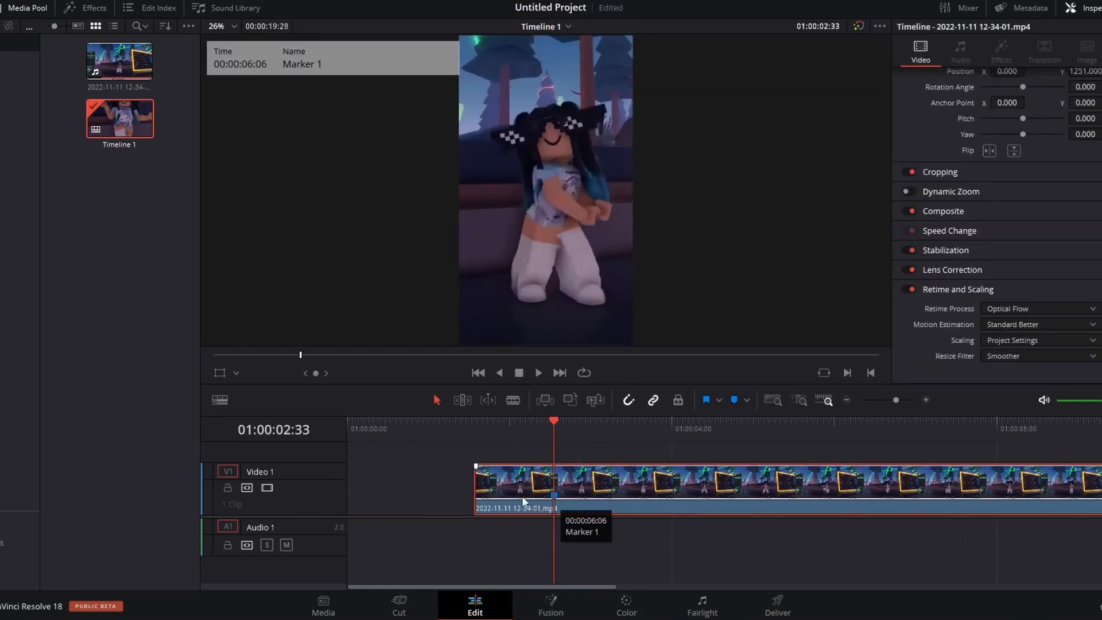
{"action": "left_click_drag", "start_coordinate": [469, 488], "coordinate": [349, 488]}
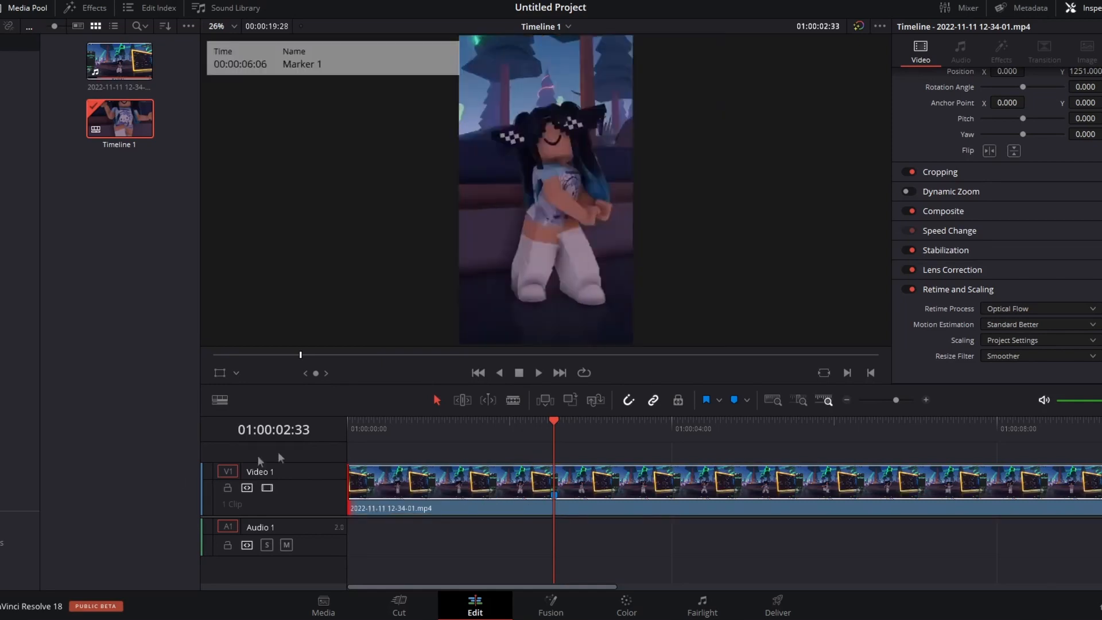
- Add a short fade-in at the start of the video clip and play back the opening
{"action": "left_click", "coordinate": [396, 423]}
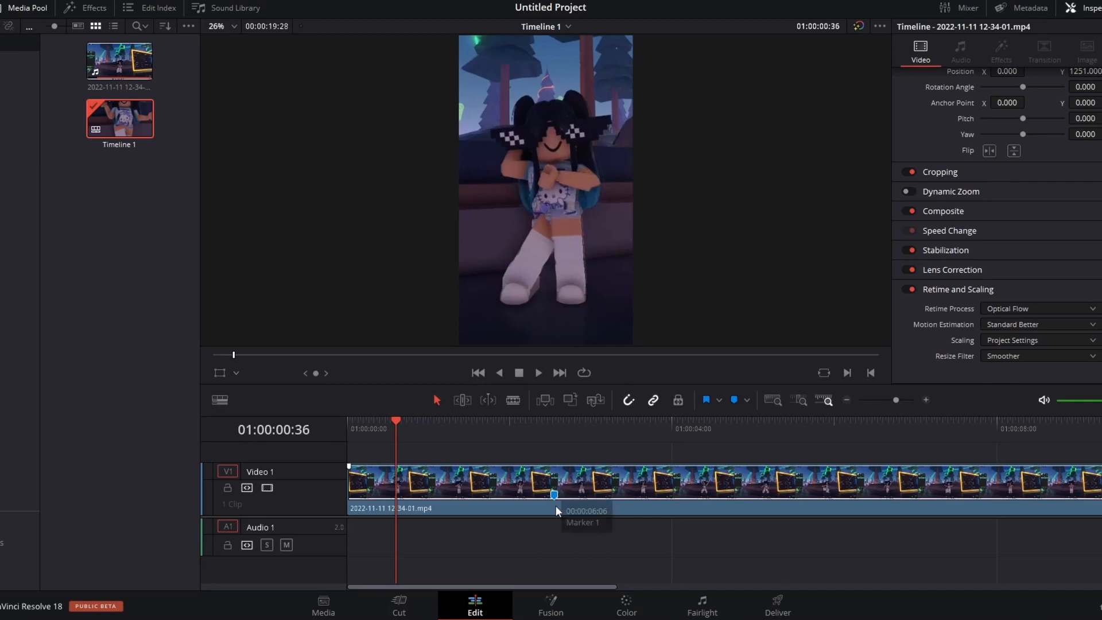
{"action": "left_click", "coordinate": [344, 466]}
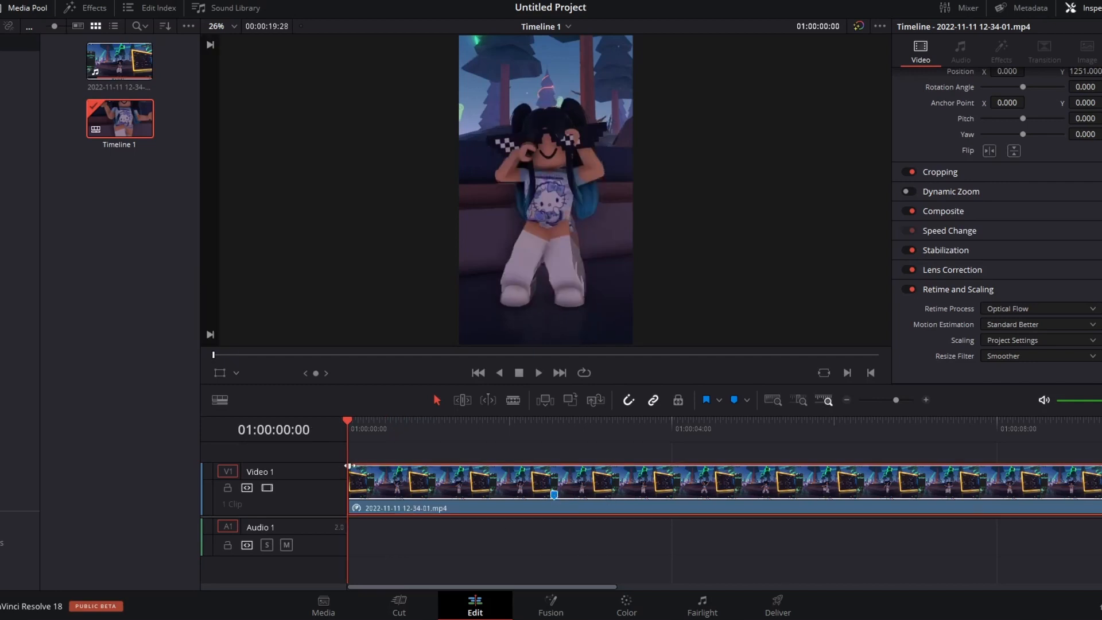
{"action": "left_click_drag", "start_coordinate": [349, 466], "coordinate": [410, 490]}
{"action": "key", "text": "space"}
{"action": "key", "text": "space"}
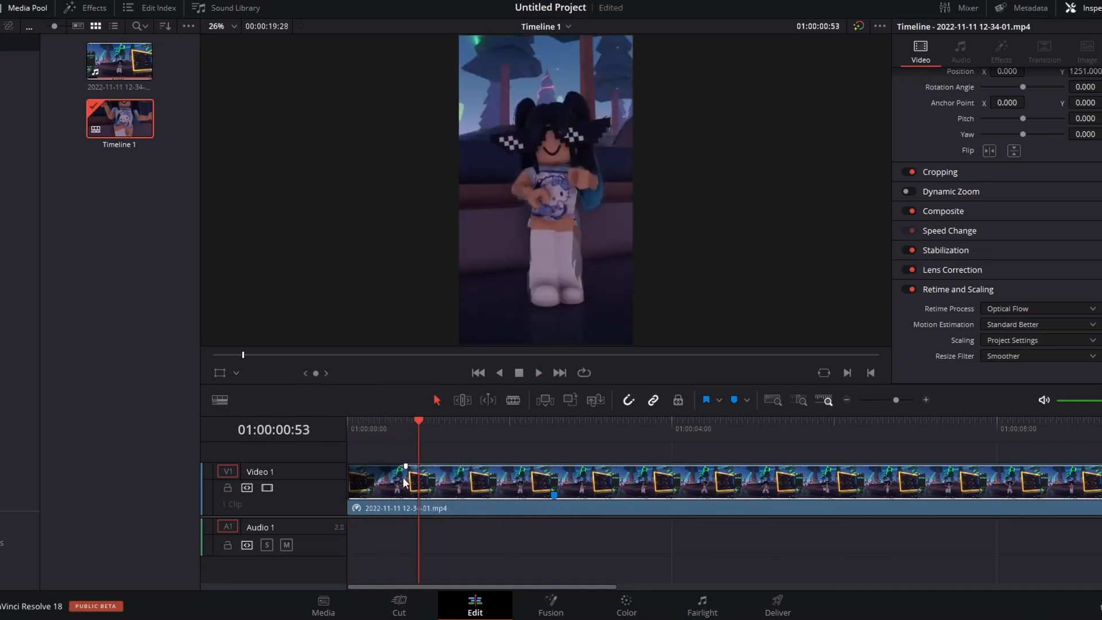
- Split the video clip at 01:00:07:28 and delete everything after the cut
{"action": "left_click", "coordinate": [350, 428]}
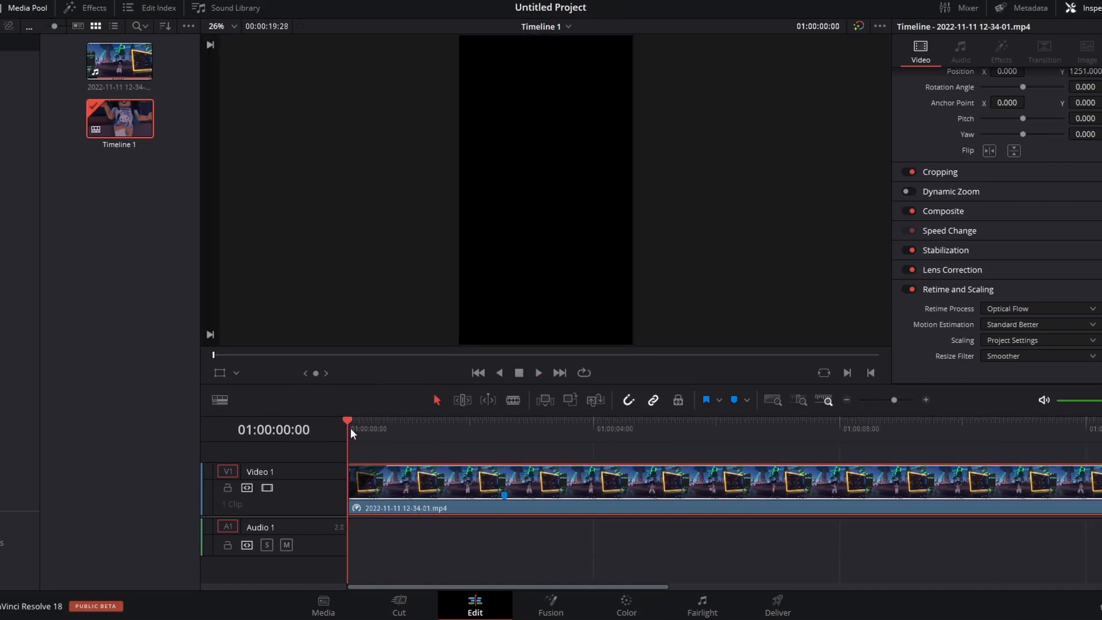
{"action": "left_click", "coordinate": [383, 425]}
{"action": "left_click_drag", "start_coordinate": [383, 425], "coordinate": [806, 427]}
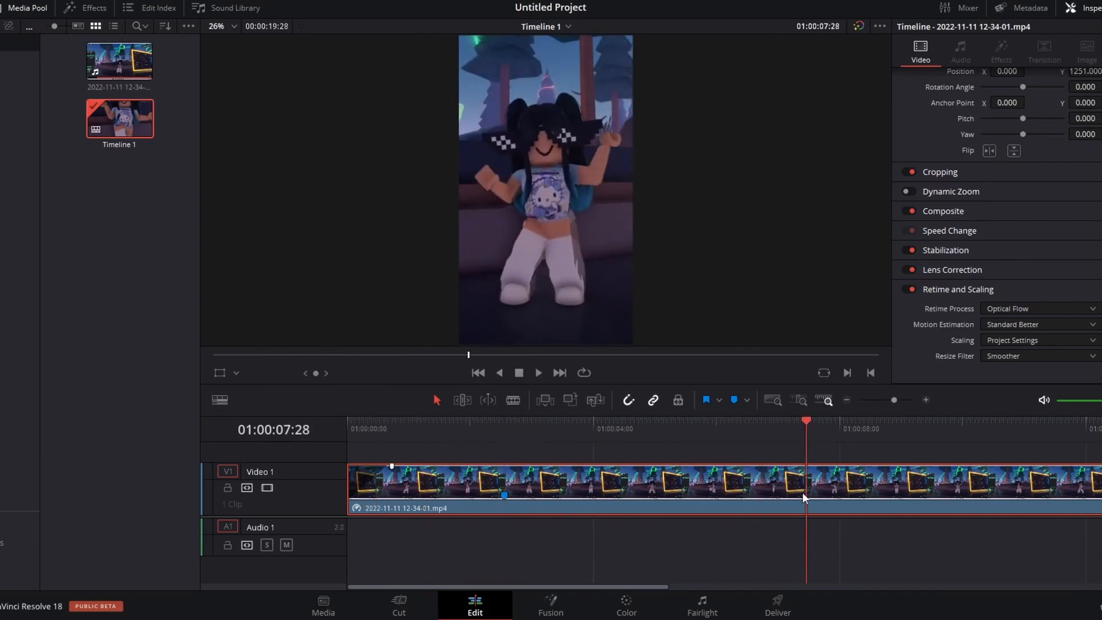
{"action": "key", "text": "ctrl+b"}
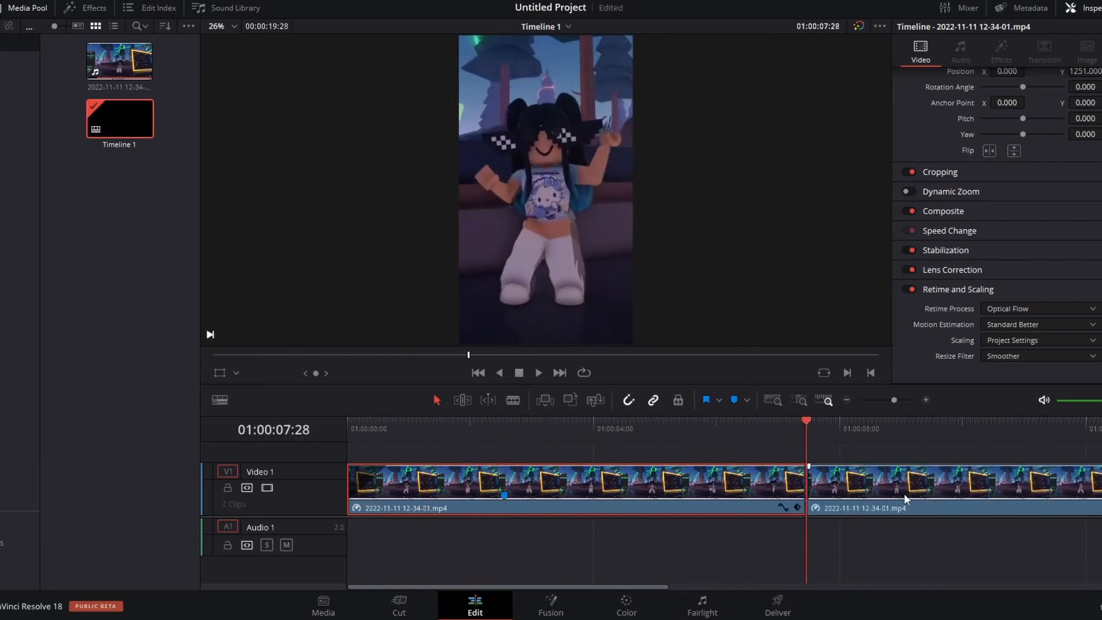
{"action": "left_click", "coordinate": [904, 494]}
{"action": "key", "text": "Delete"}
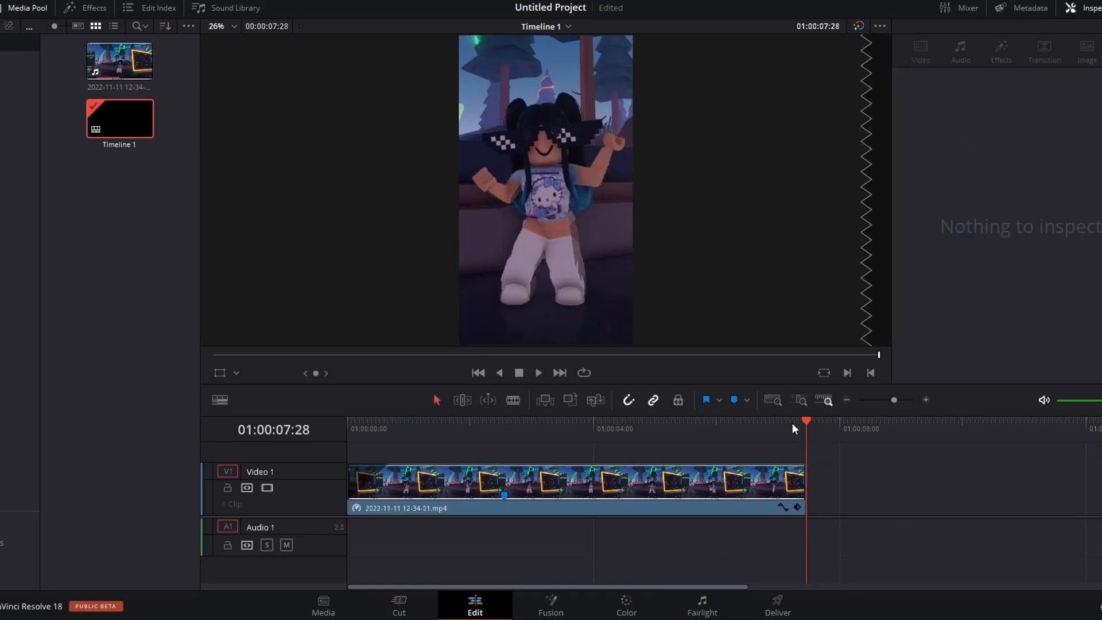
- Move the playhead to 01:00:05:58 and save the project as tutorial1
{"action": "left_click", "coordinate": [715, 425]}
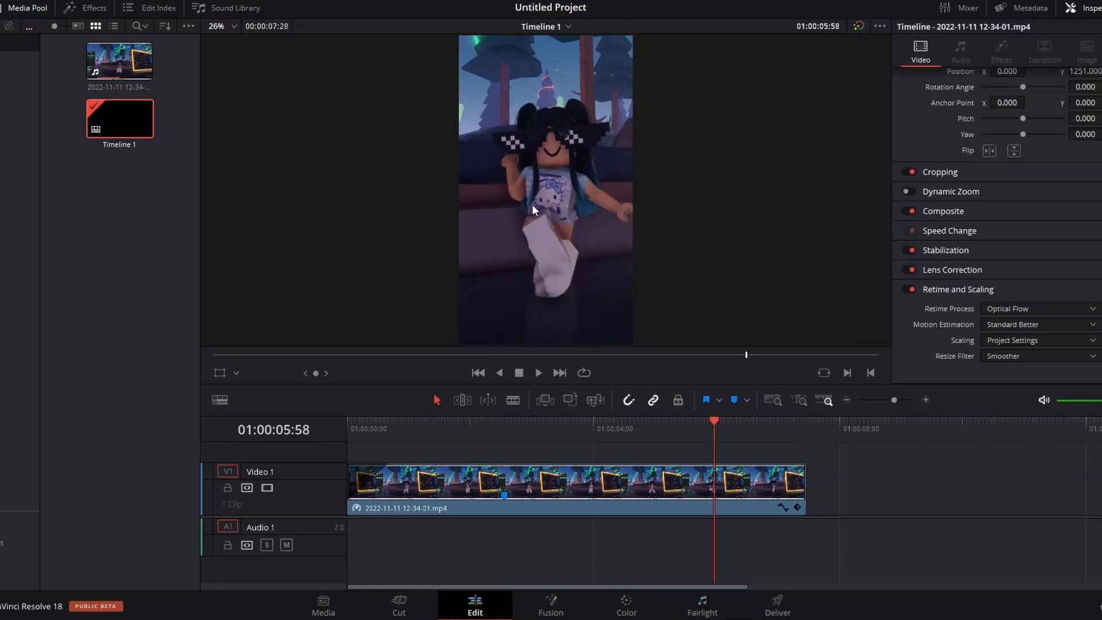
{"action": "key", "text": "ctrl+s"}
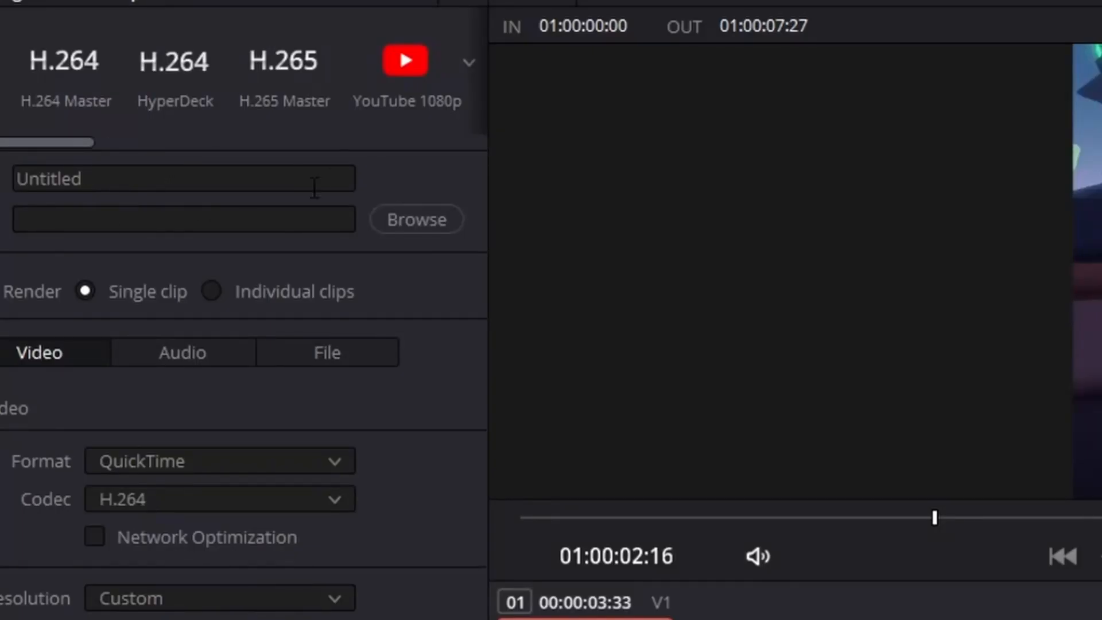
- Set the render location to the ALavenderMango folder inside Videos and the export format to MP4
{"action": "left_click_drag", "start_coordinate": [66, 144], "coordinate": [0, 143]}
{"action": "double_click", "coordinate": [206, 179]}
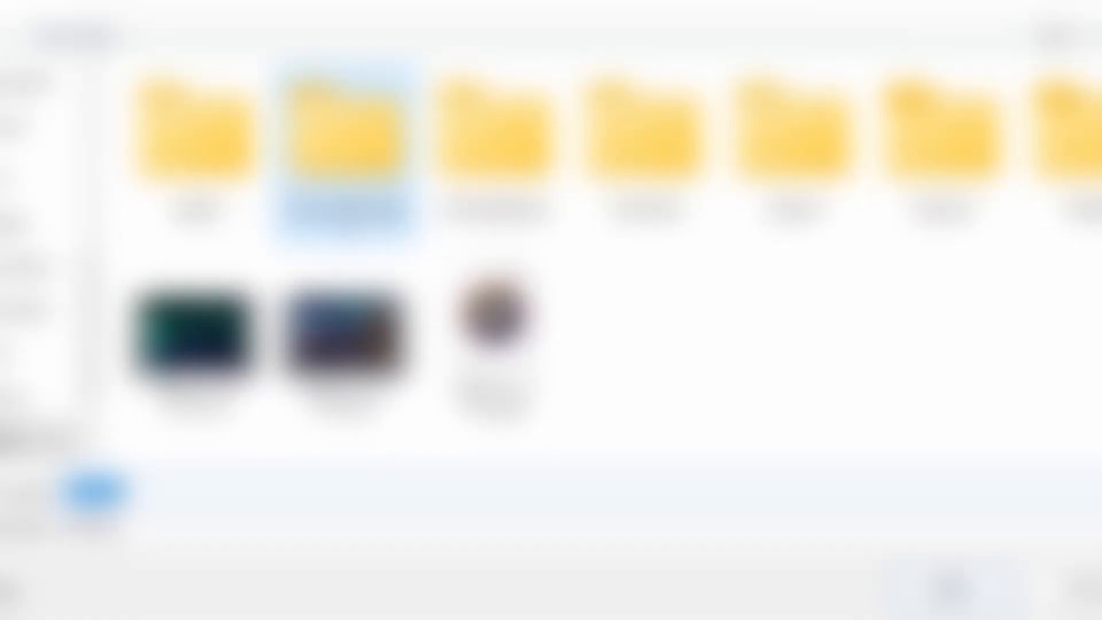
{"action": "key", "text": "Return"}
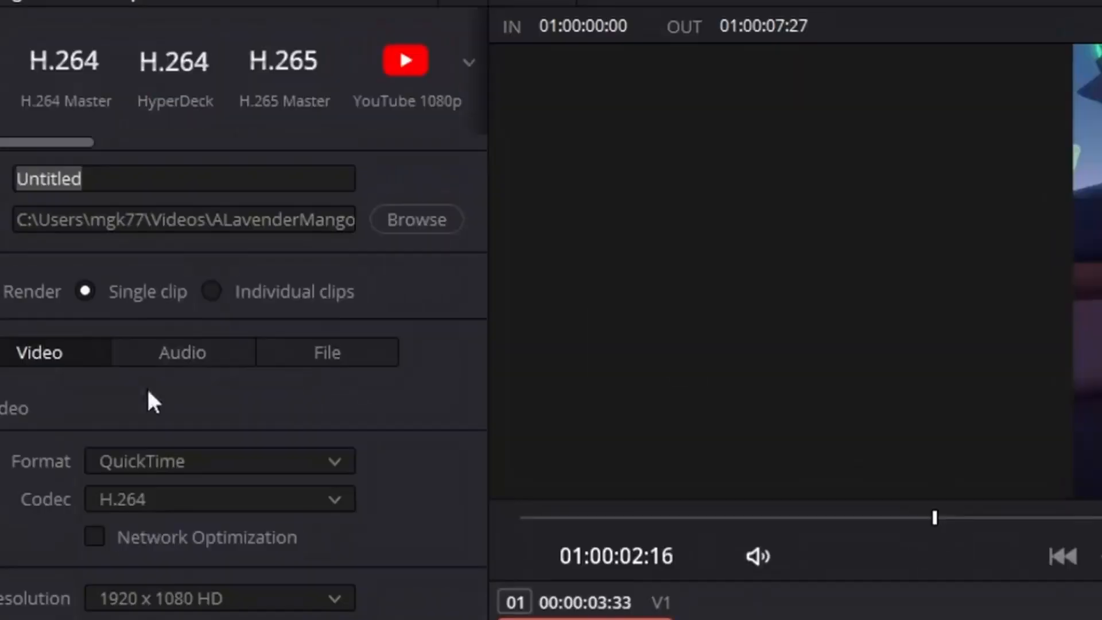
{"action": "left_click", "coordinate": [192, 459]}
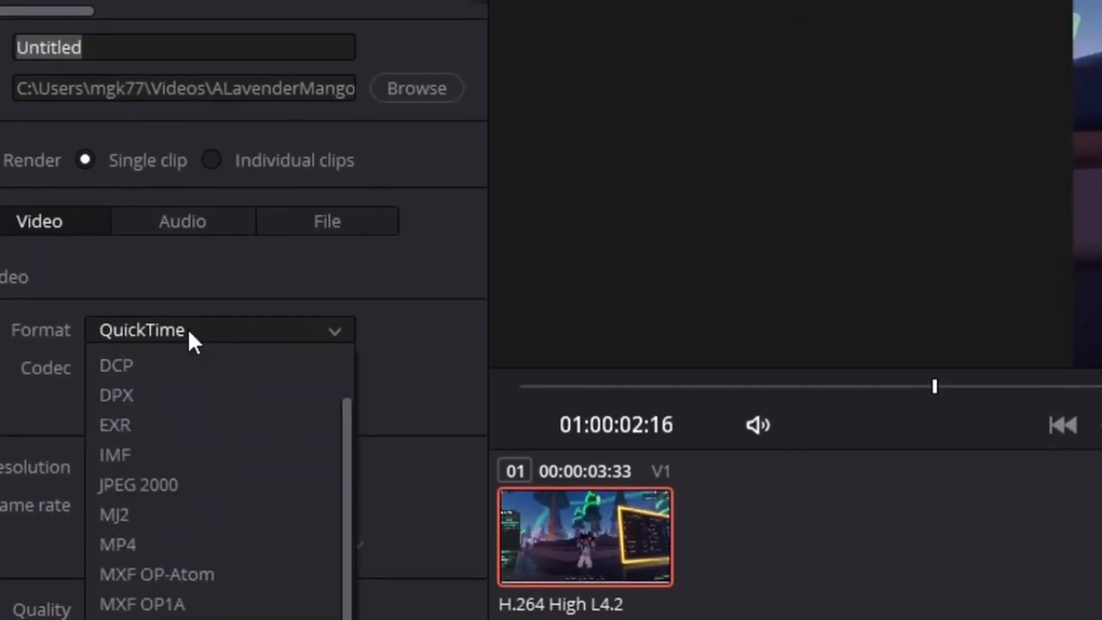
{"action": "left_click", "coordinate": [138, 422]}
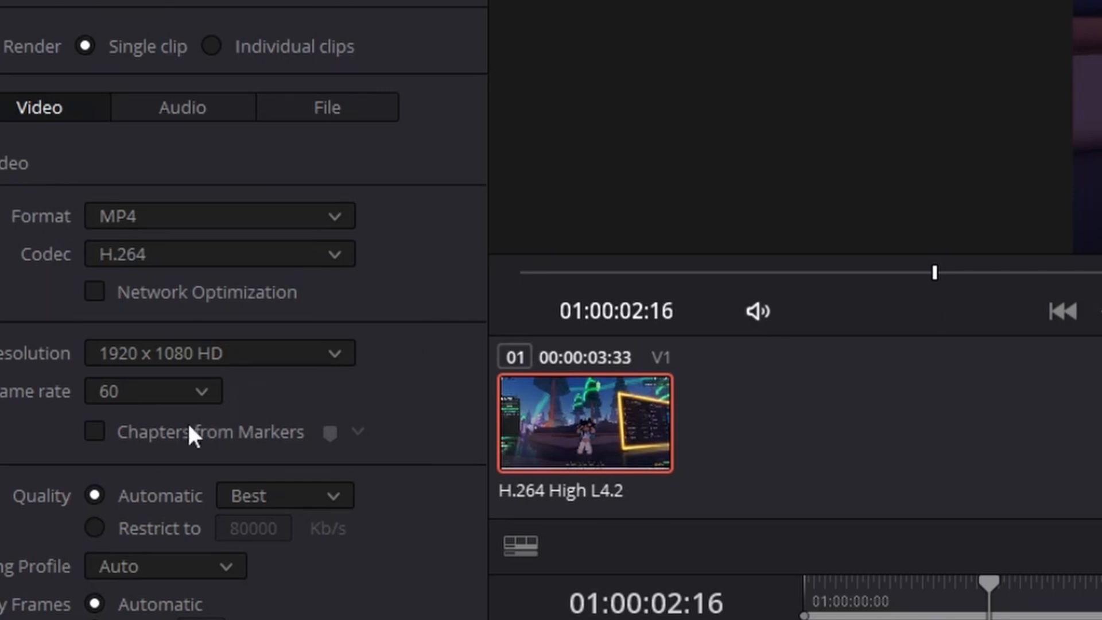
{"action": "left_click", "coordinate": [155, 104]}
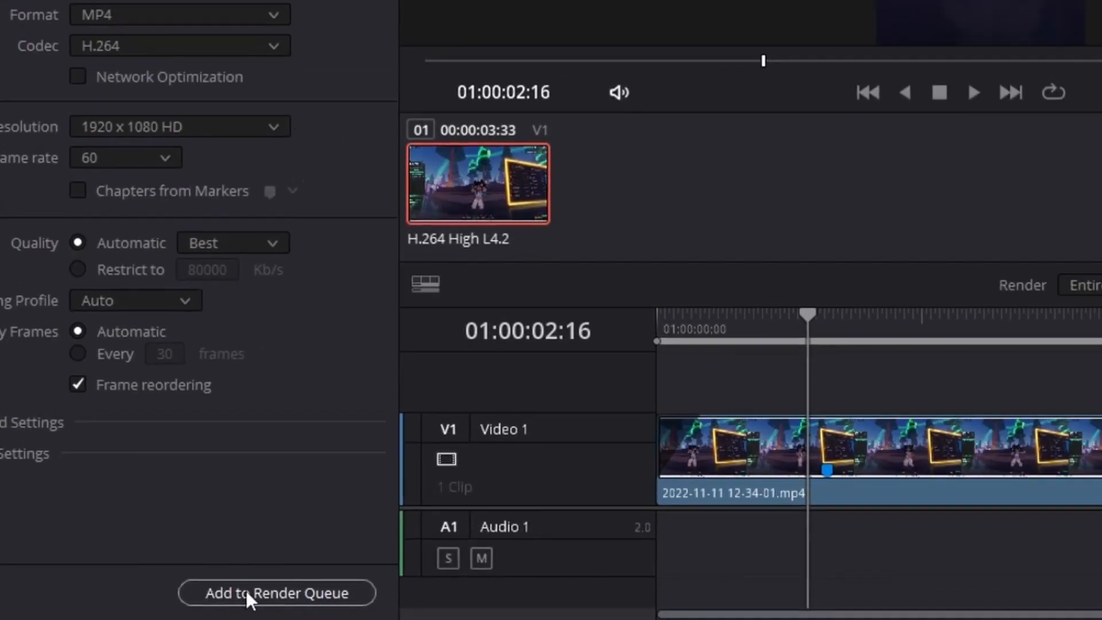
- Set the render resolution to Custom, 1080 x 1920
{"action": "left_click", "coordinate": [246, 590]}
{"action": "left_click", "coordinate": [773, 308]}
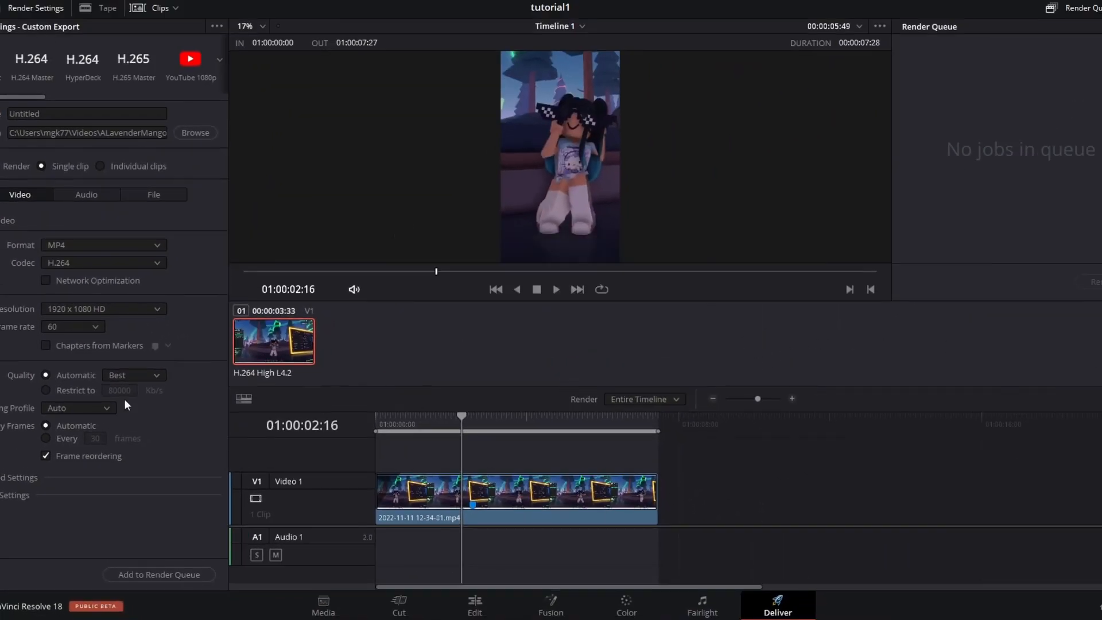
{"action": "left_click", "coordinate": [73, 309]}
{"action": "left_click", "coordinate": [74, 320]}
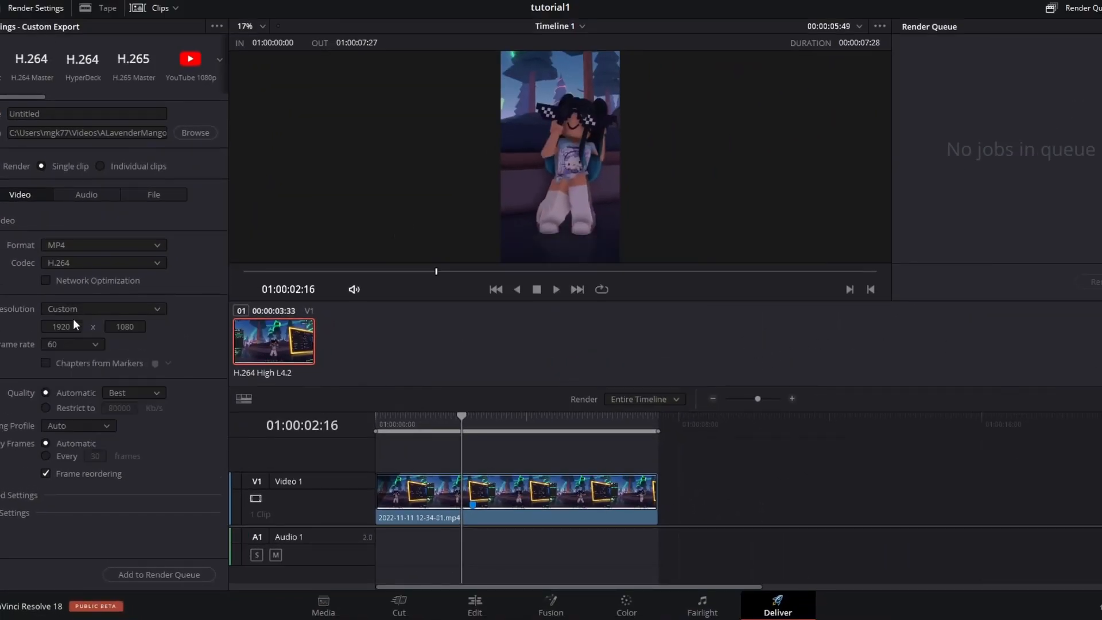
{"action": "left_click", "coordinate": [57, 327]}
{"action": "type", "text": "1080"}
{"action": "left_click", "coordinate": [133, 323]}
{"action": "double_click", "coordinate": [133, 322]}
{"action": "type", "text": "1920"}
- Check the timeline resolution and frame rate in the project's master settings without changing them
{"action": "key", "text": "shift+9"}
{"action": "left_click_drag", "start_coordinate": [511, 71], "coordinate": [537, 65]}
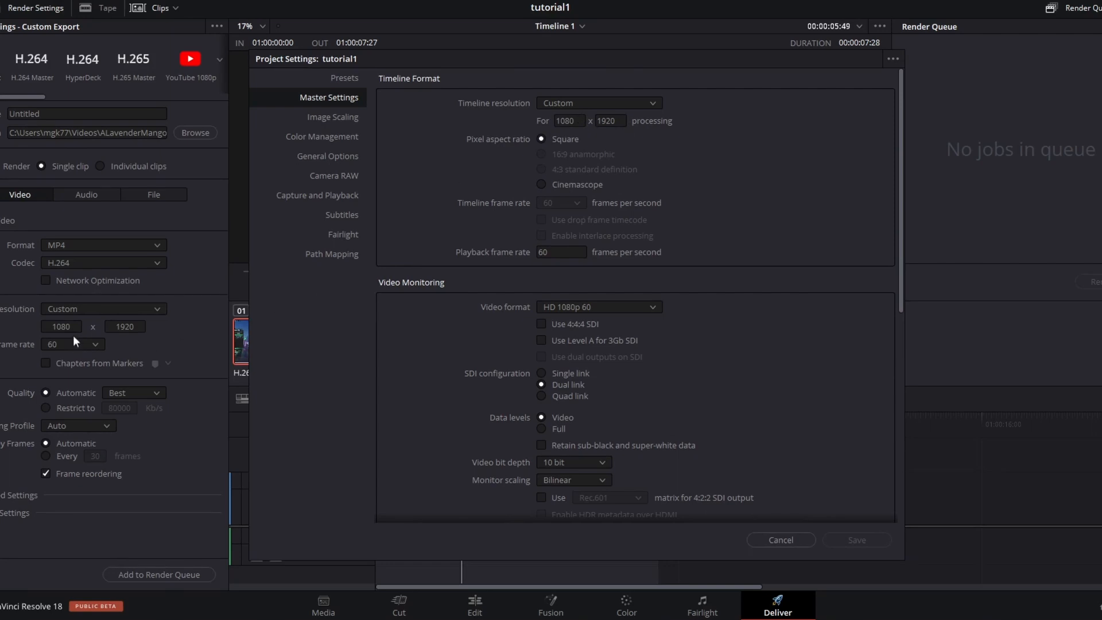
{"action": "left_click", "coordinate": [756, 541]}
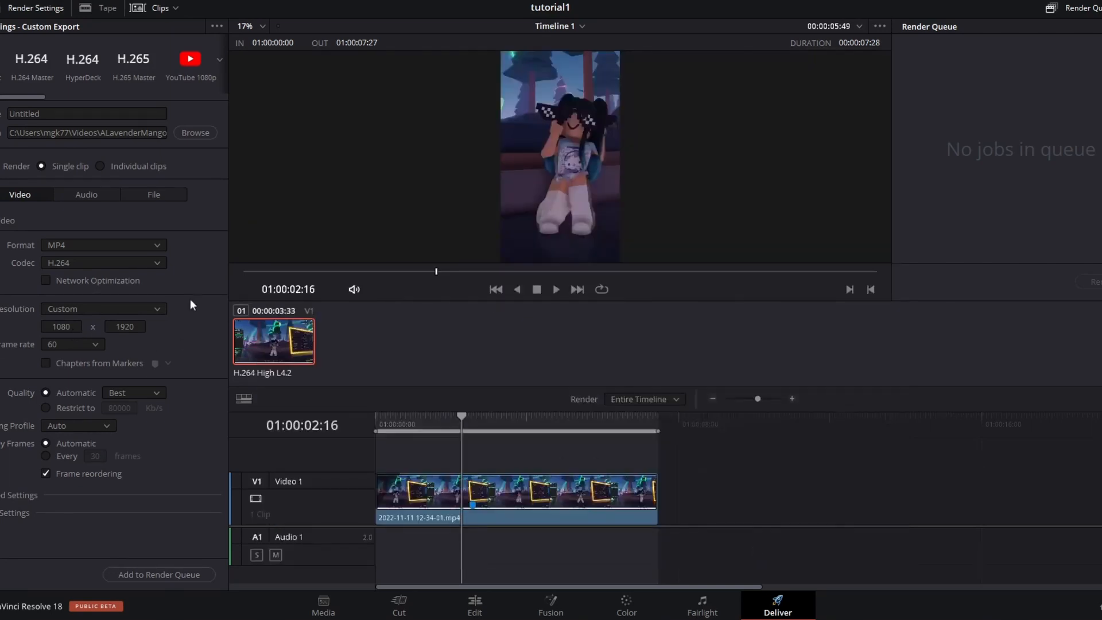
- Add the timeline to the render queue and render the job
{"action": "left_click", "coordinate": [168, 573]}
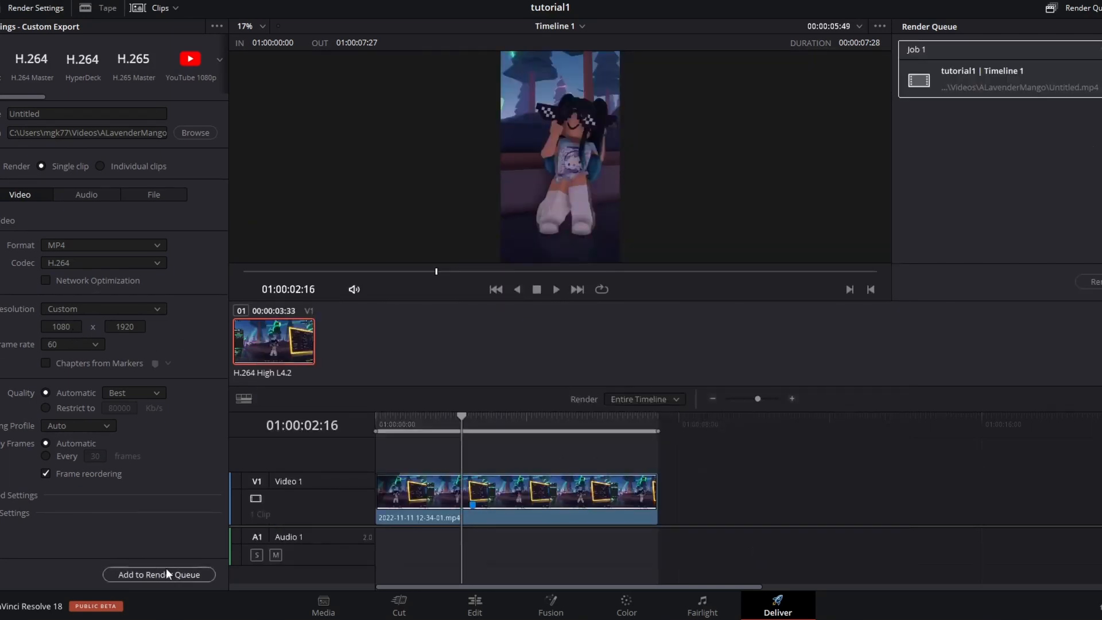
{"action": "left_click", "coordinate": [1092, 282]}
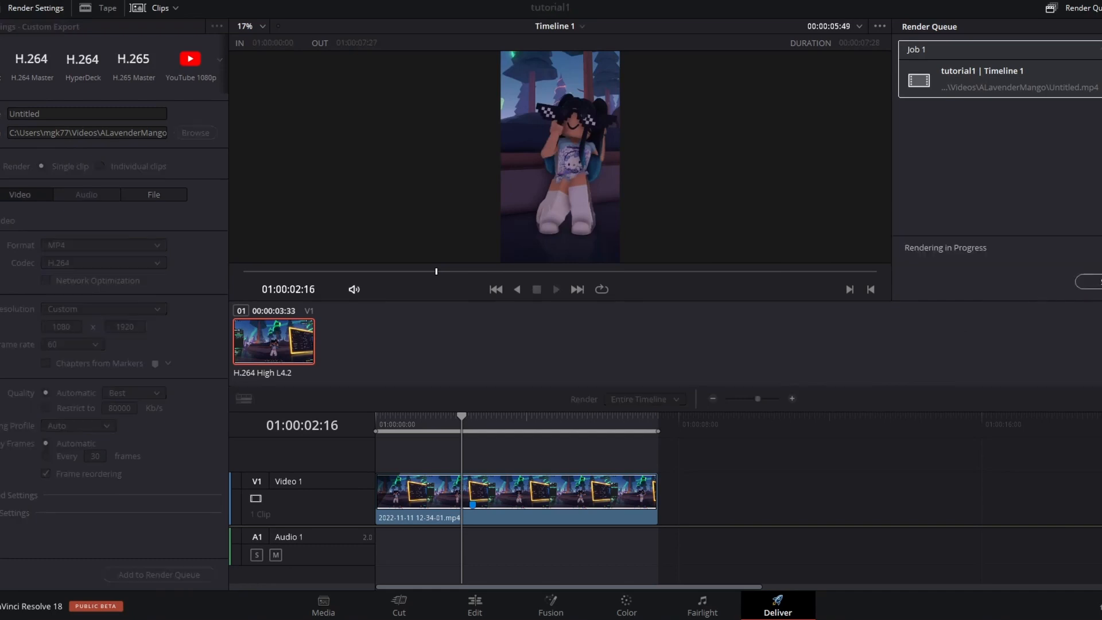
- Switch to File Explorer, find the rendered video in the export folder and open it
{"action": "key", "text": "alt+Tab"}
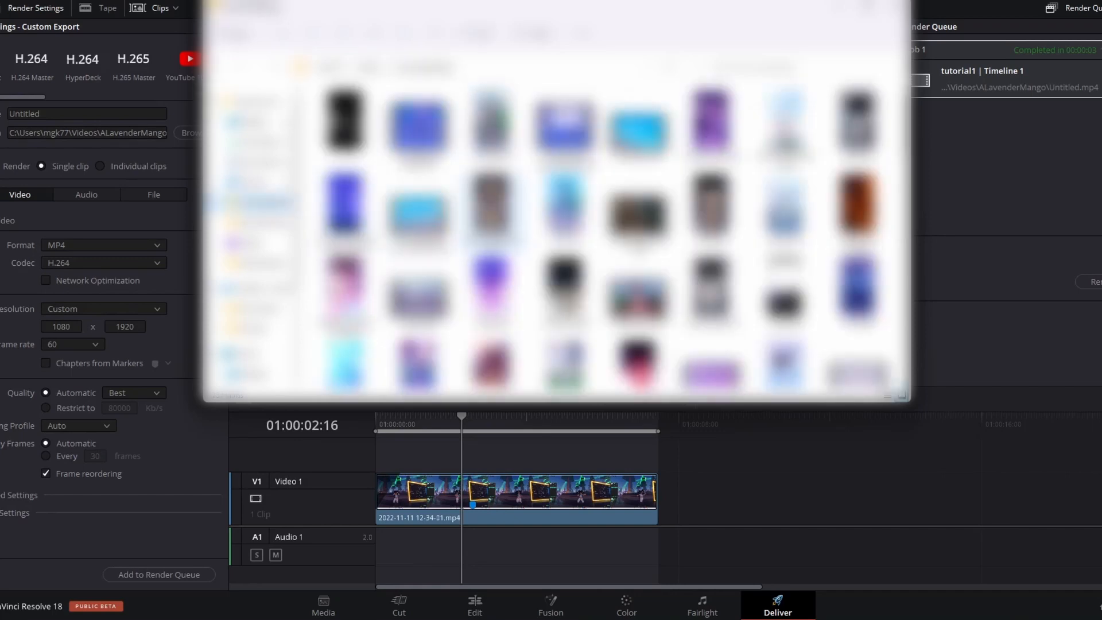
{"action": "scroll", "coordinate": [603, 230], "scroll_direction": "down", "scroll_amount": 5}
{"action": "scroll", "coordinate": [603, 230], "scroll_direction": "down", "scroll_amount": 5}
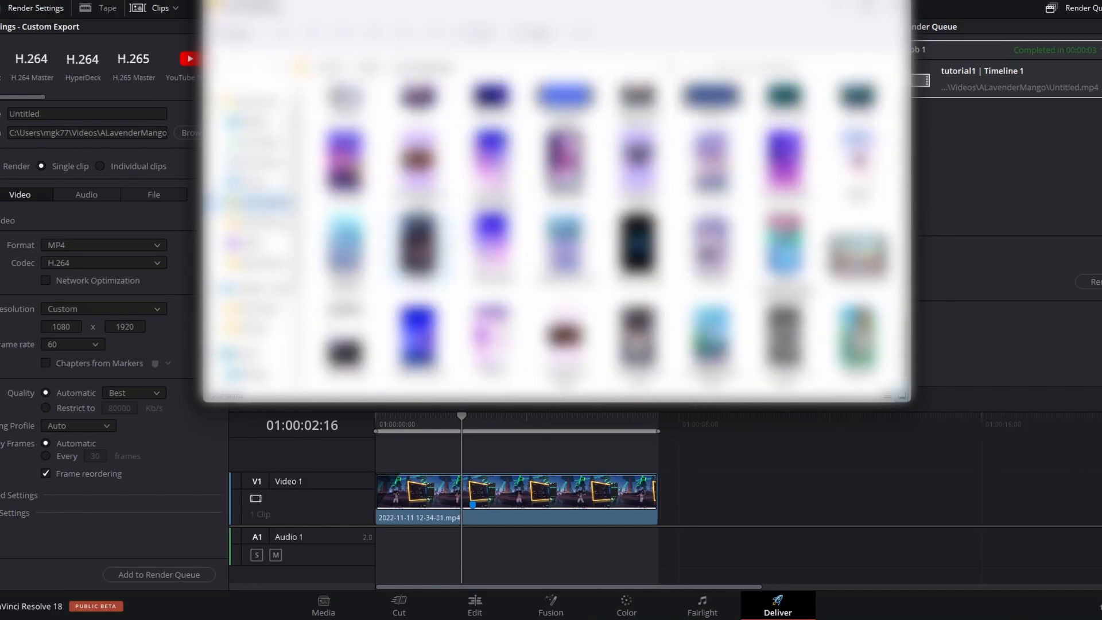
{"action": "double_click", "coordinate": [459, 270]}
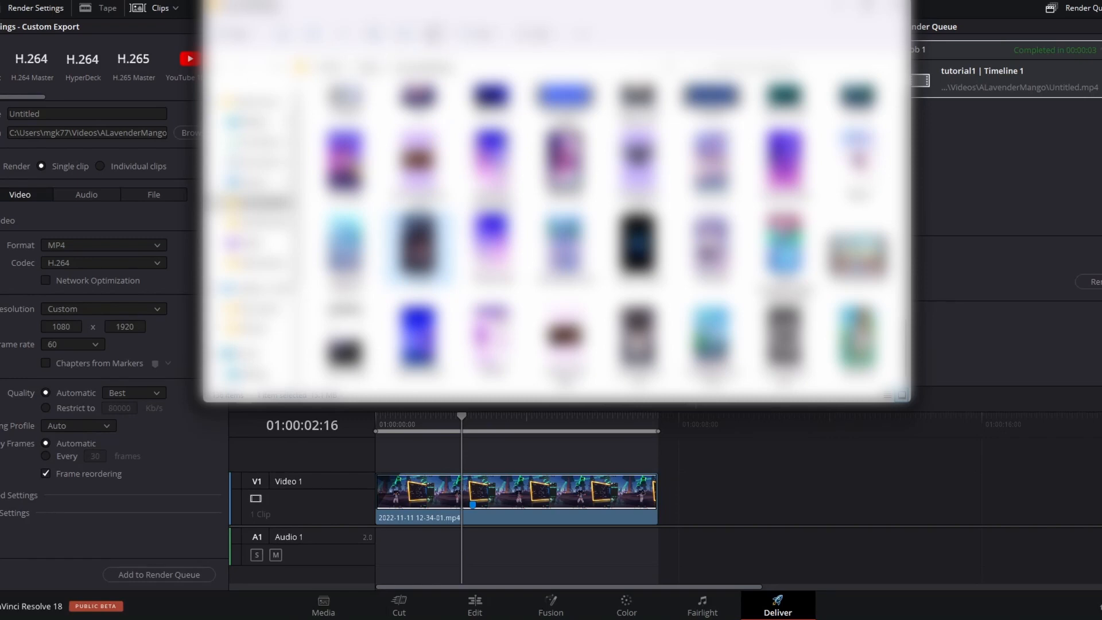
{"action": "key", "text": "Delete"}
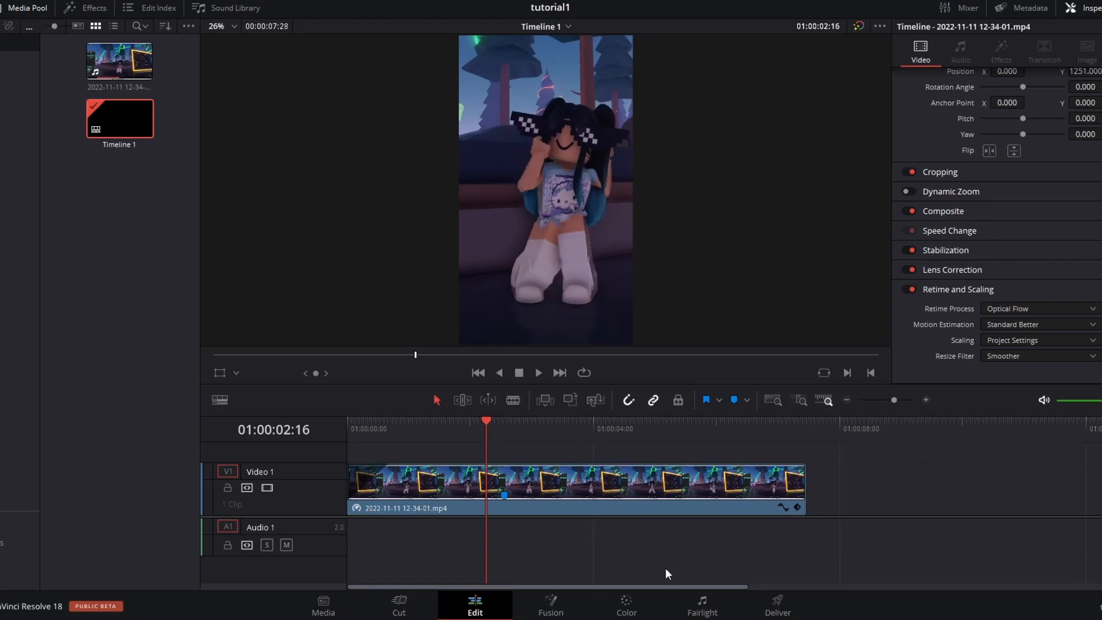
- Switch to the OBS Studio window
{"action": "key", "text": "alt+Tab"}
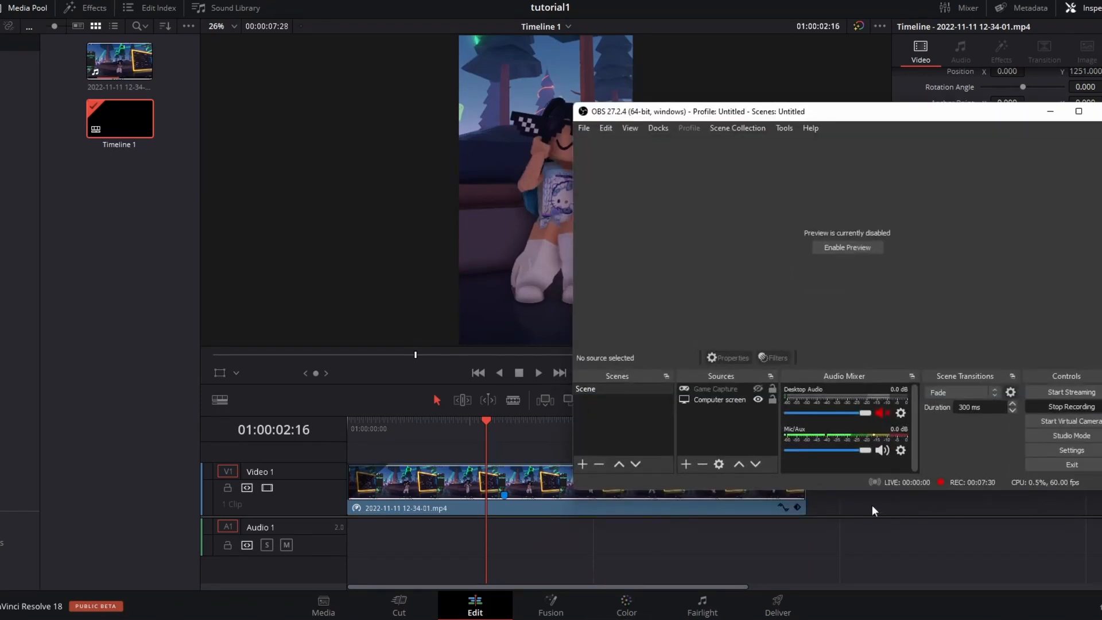